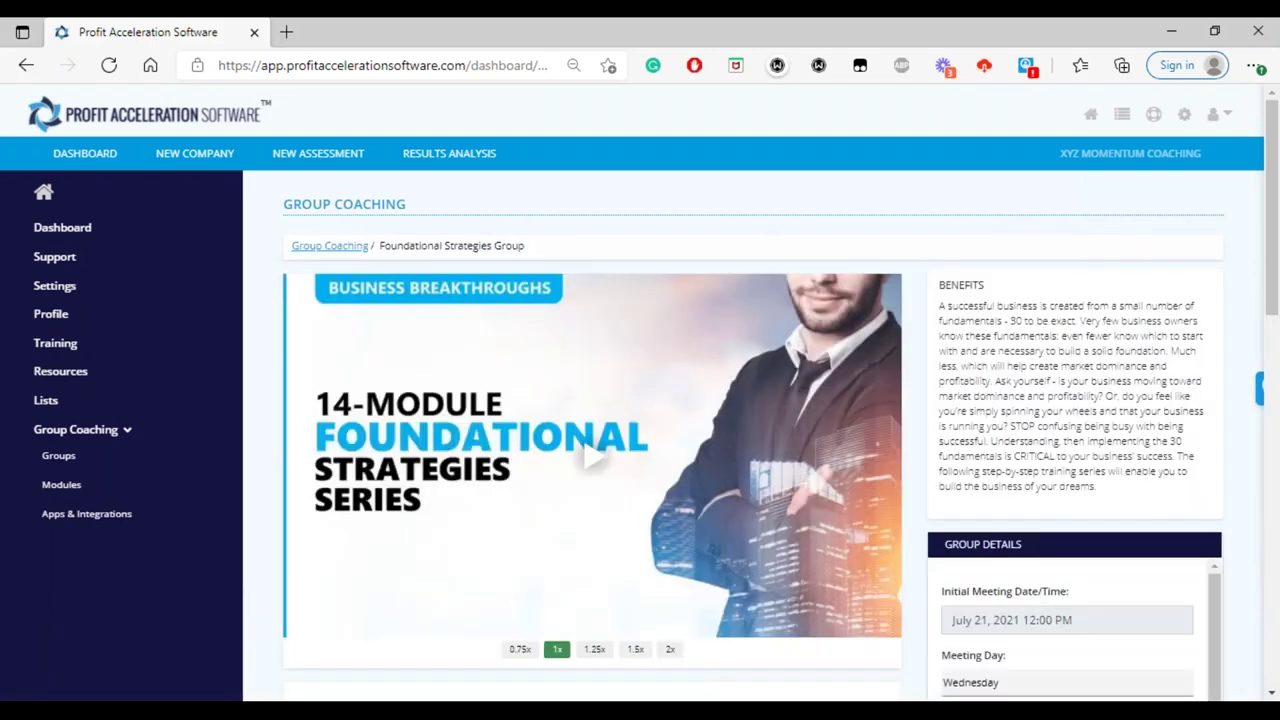
- Scroll through the Foundational Strategies Group page to review its lessons
{"action": "scroll", "coordinate": [750, 400], "scroll_direction": "down", "scroll_amount": 1}
{"action": "scroll", "coordinate": [640, 400], "scroll_direction": "down", "scroll_amount": 4}
{"action": "scroll", "coordinate": [640, 400], "scroll_direction": "up", "scroll_amount": 2}
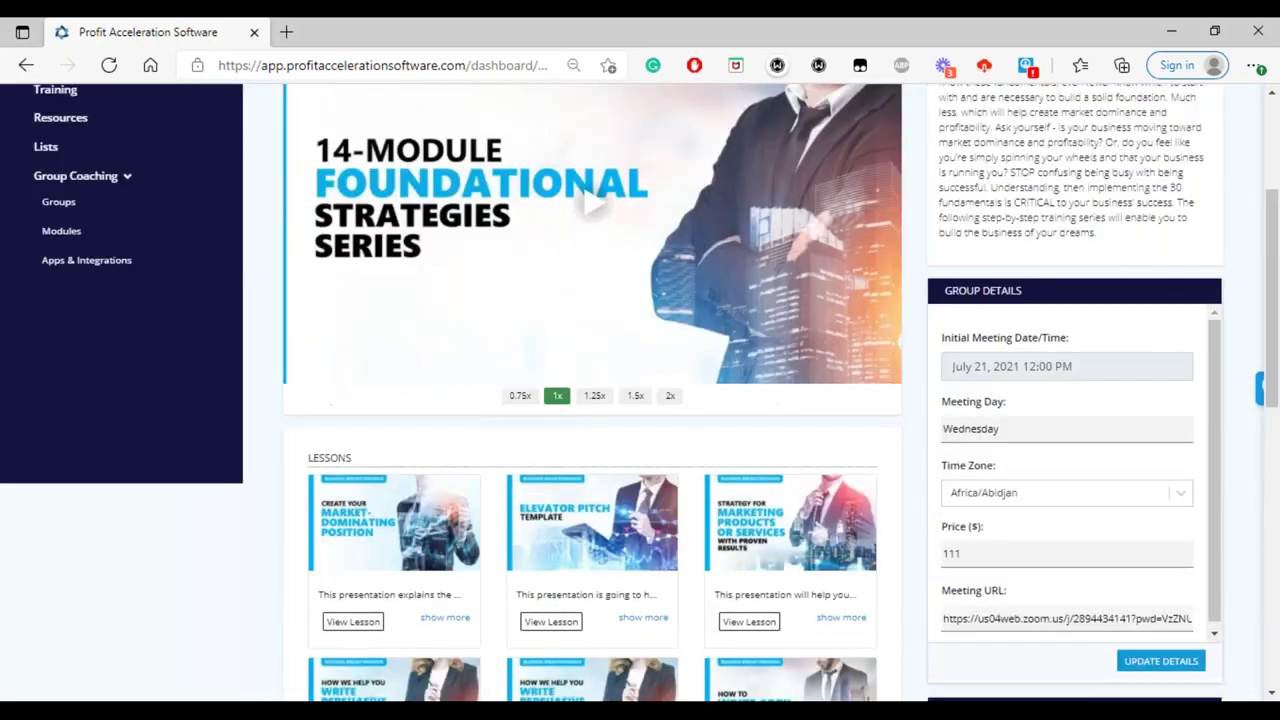
{"action": "scroll", "coordinate": [640, 400], "scroll_direction": "up", "scroll_amount": 3}
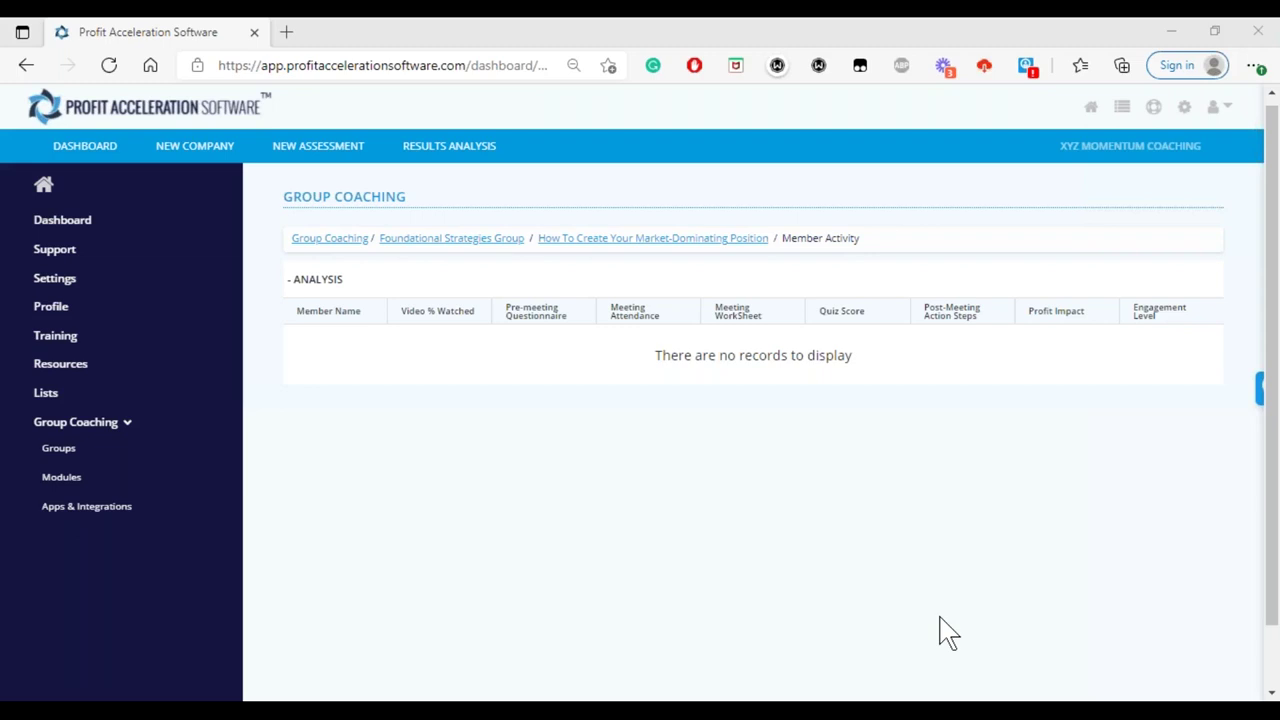
- Open a new tab and load the student portal from the 'stud' address suggestion
{"action": "left_click", "coordinate": [286, 32]}
{"action": "type", "text": "student.profitaccelerationsoftware.com/groups"}
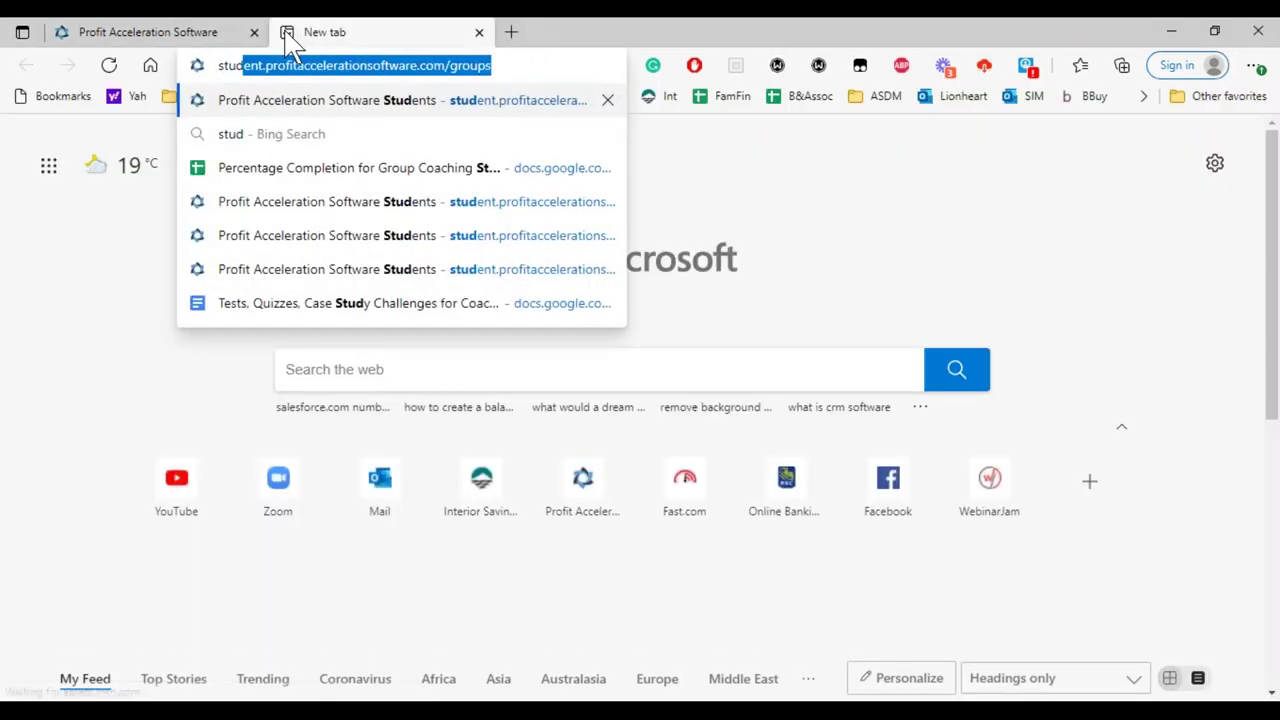
{"action": "key", "text": "Return"}
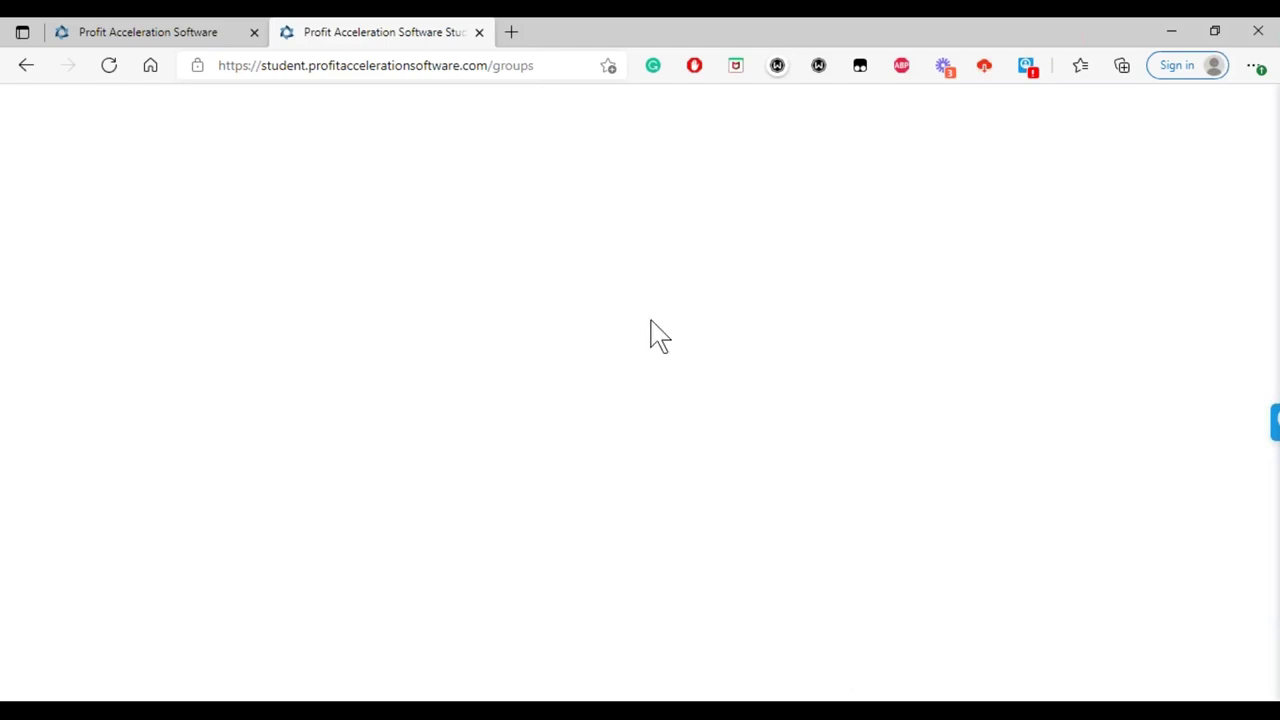
- Reload the student portal and log in with the saved student credentials
{"action": "left_click", "coordinate": [541, 62]}
{"action": "left_click", "coordinate": [541, 62]}
{"action": "key", "text": "Return"}
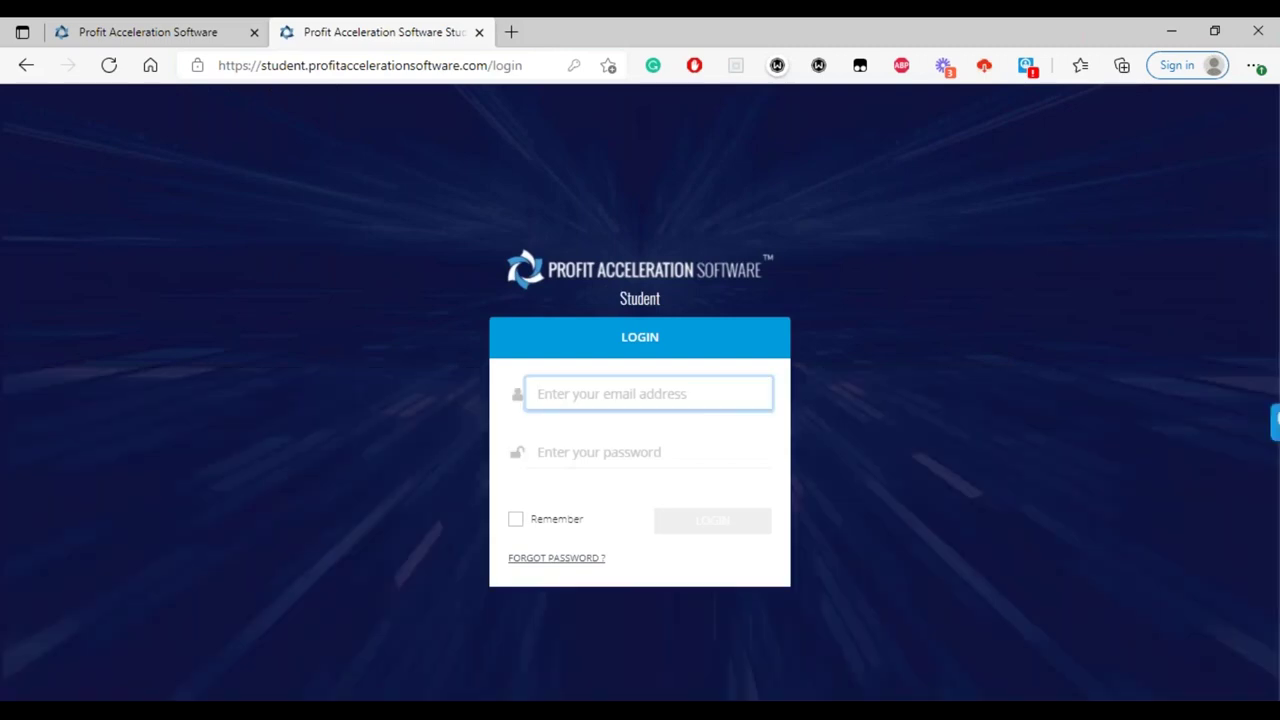
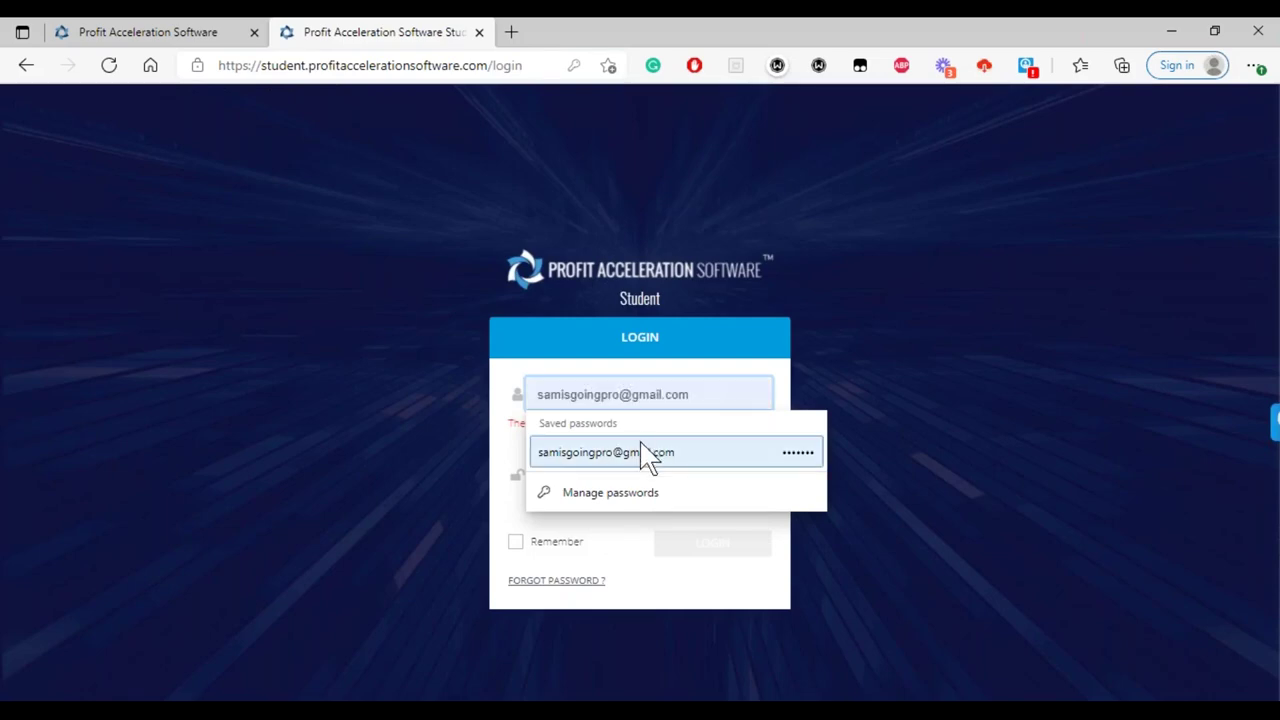
{"action": "left_click", "coordinate": [643, 452]}
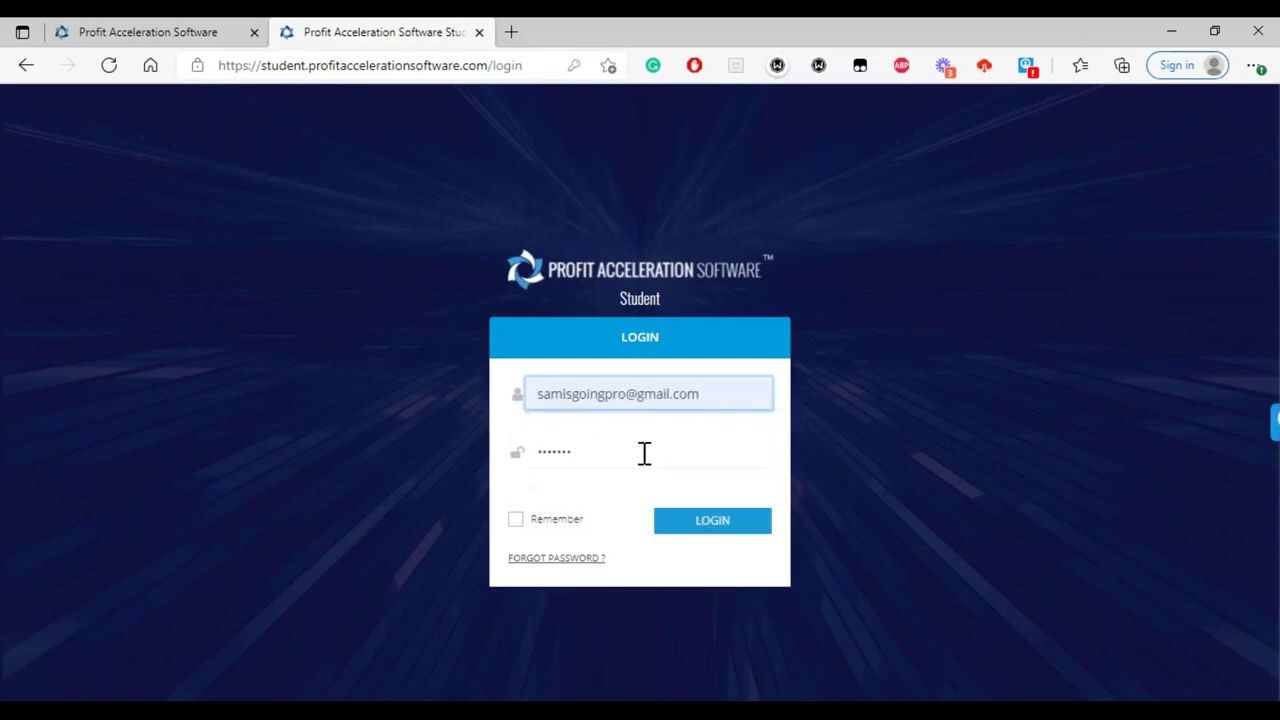
{"action": "left_click", "coordinate": [722, 528]}
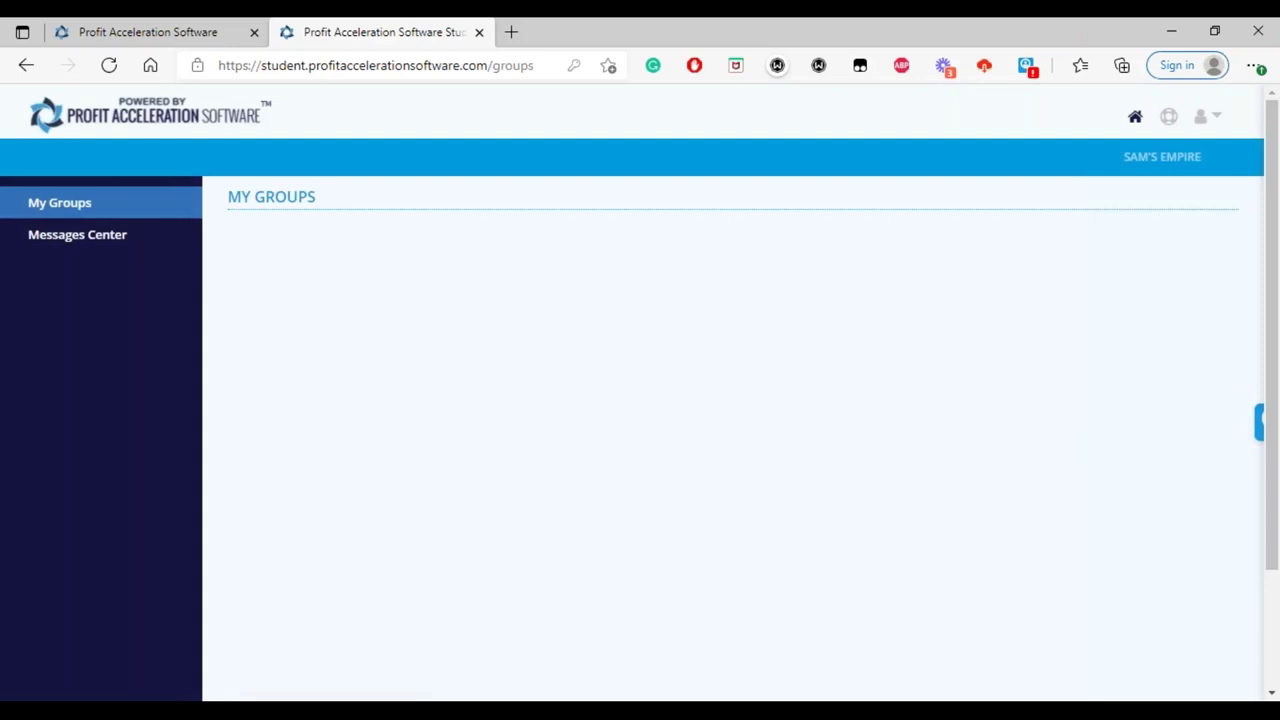
- Log out of the student portal and sign back in with the saved student account
{"action": "left_click", "coordinate": [1219, 127]}
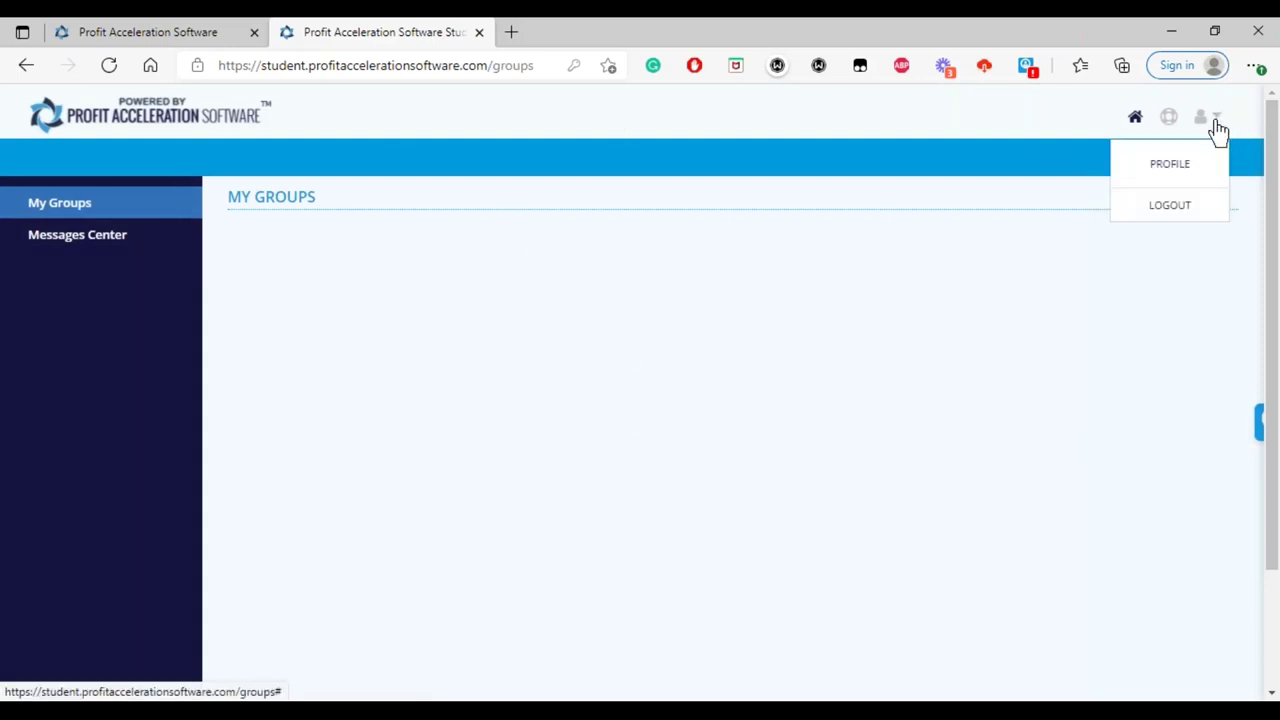
{"action": "left_click", "coordinate": [1179, 210]}
{"action": "left_click", "coordinate": [700, 397]}
{"action": "type", "text": "pat"}
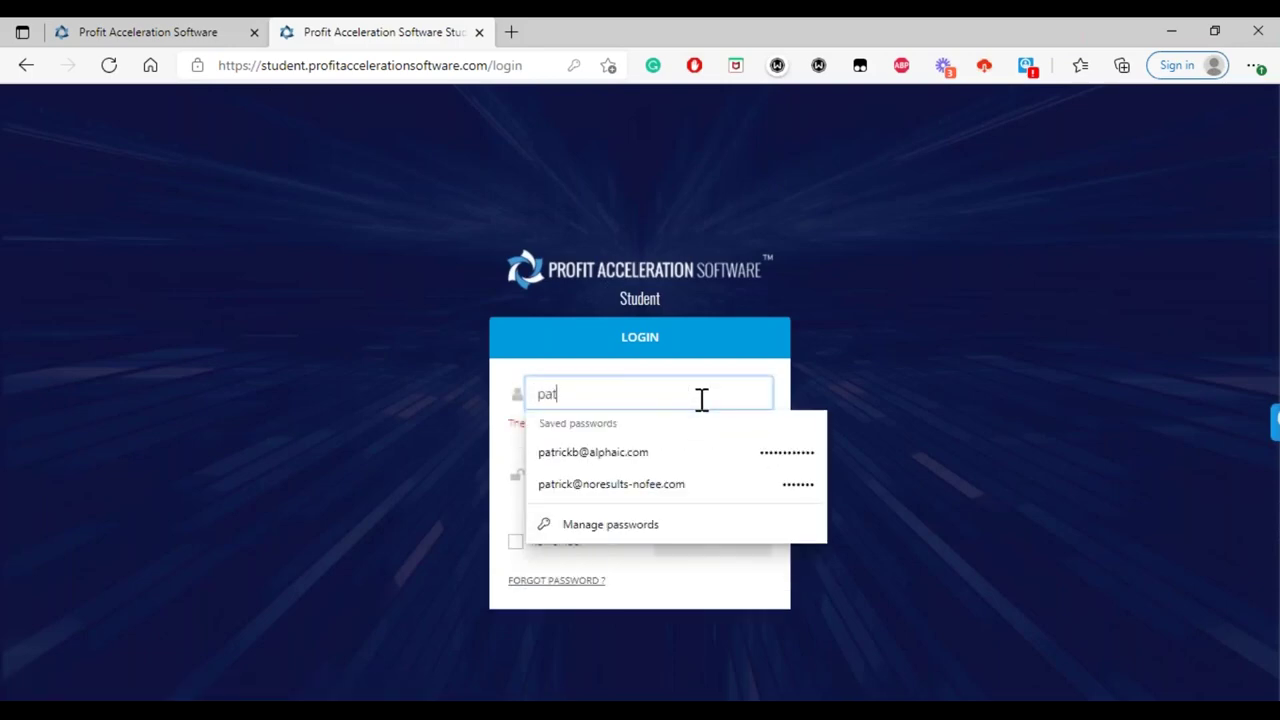
{"action": "left_click", "coordinate": [628, 455]}
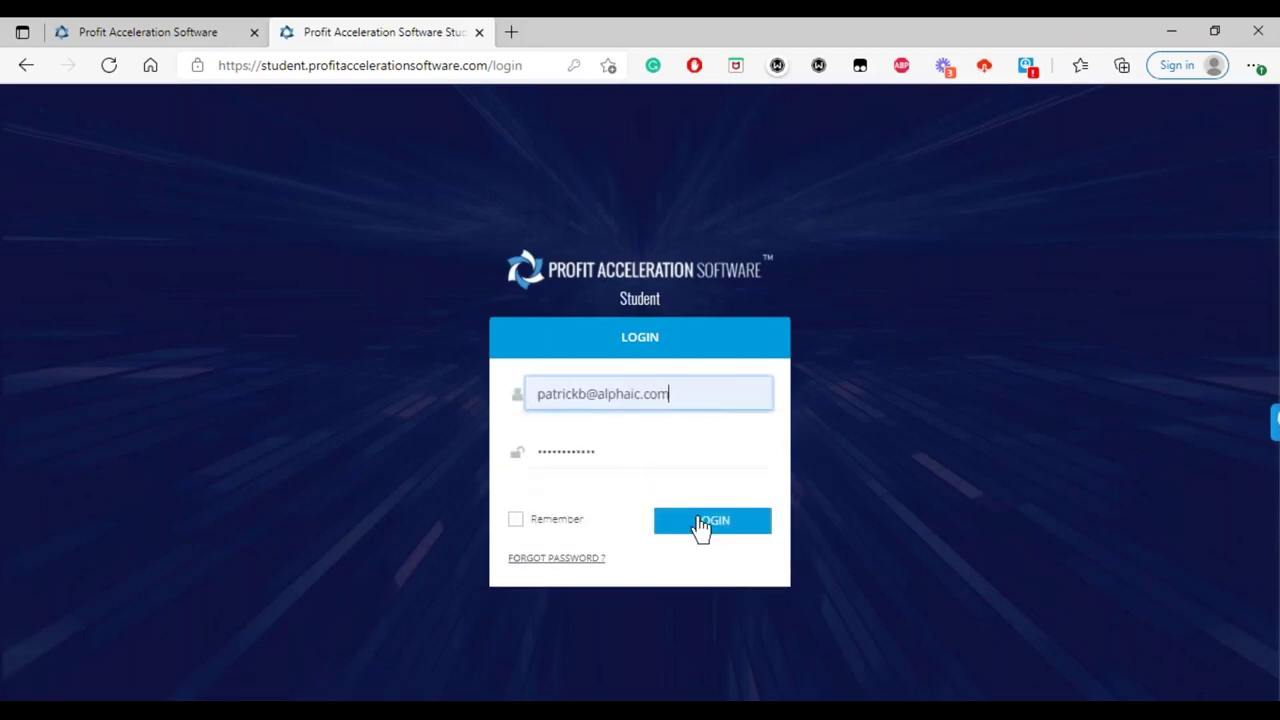
{"action": "left_click", "coordinate": [700, 526]}
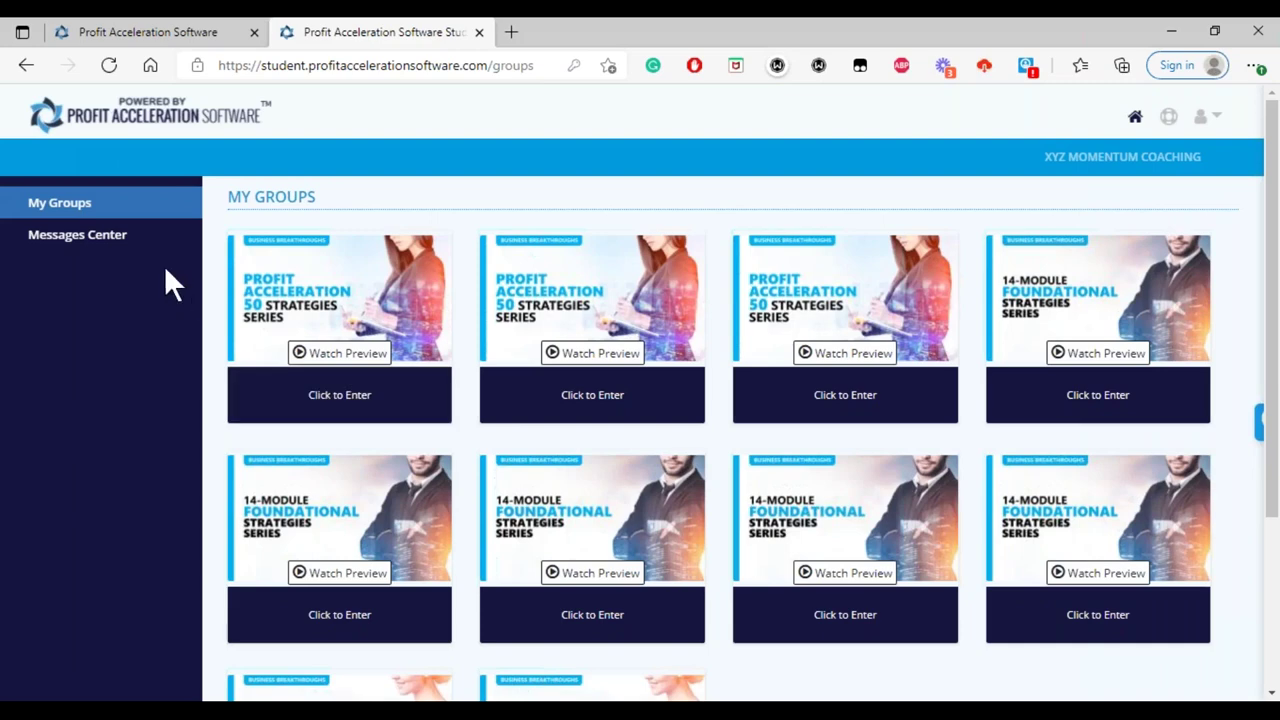
{"action": "left_click", "coordinate": [96, 240]}
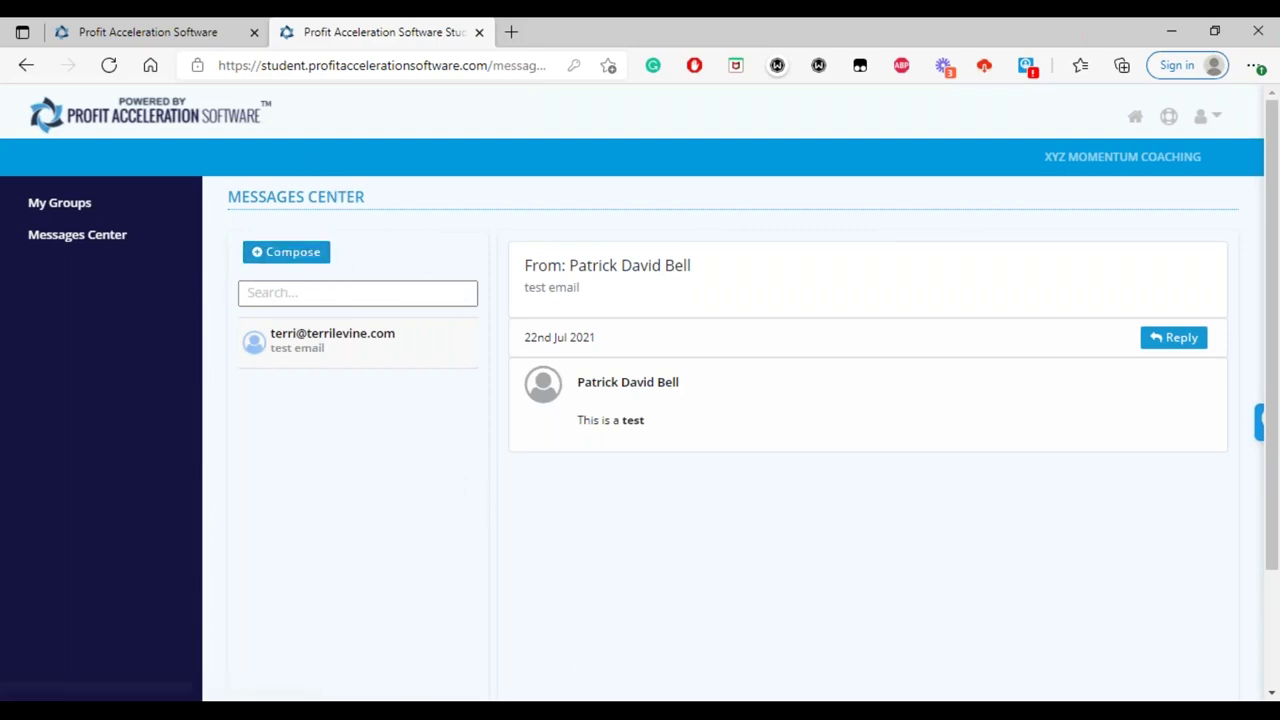
- Start a new blank message in the student's Messages Center
{"action": "left_click", "coordinate": [316, 258]}
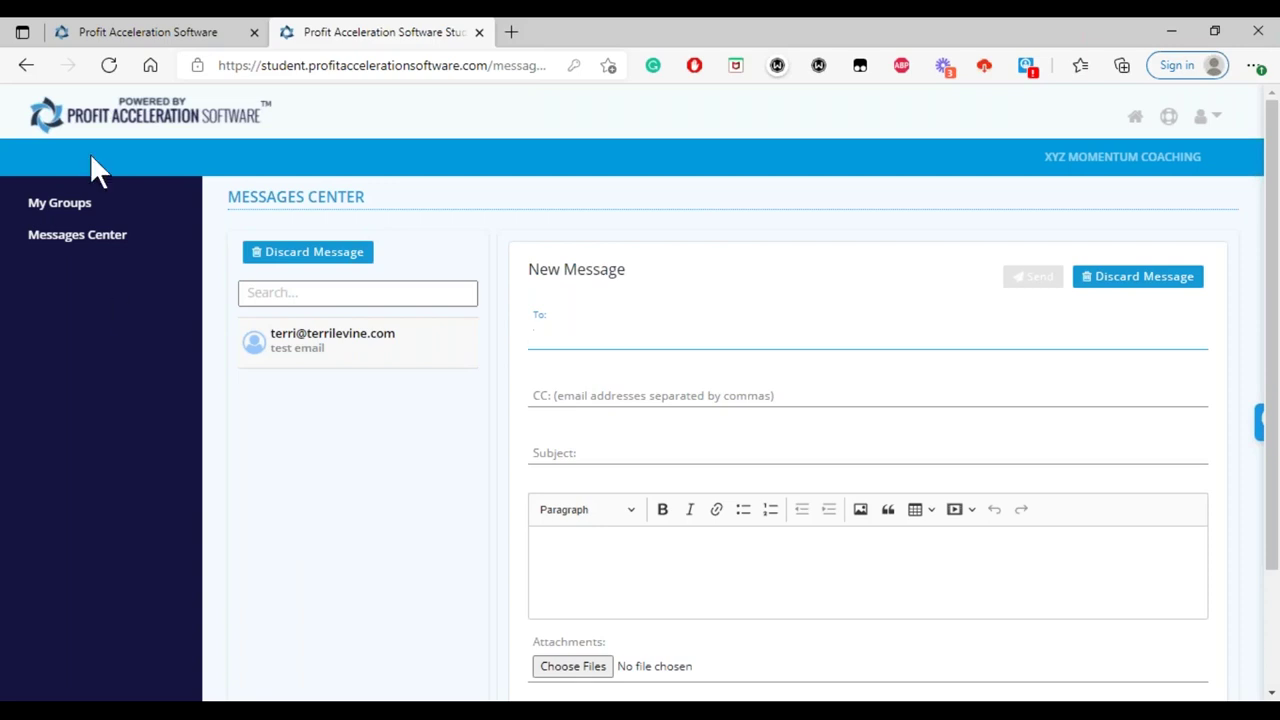
- Return to the admin tab showing the lesson's Member Activity analysis
{"action": "left_click", "coordinate": [145, 36]}
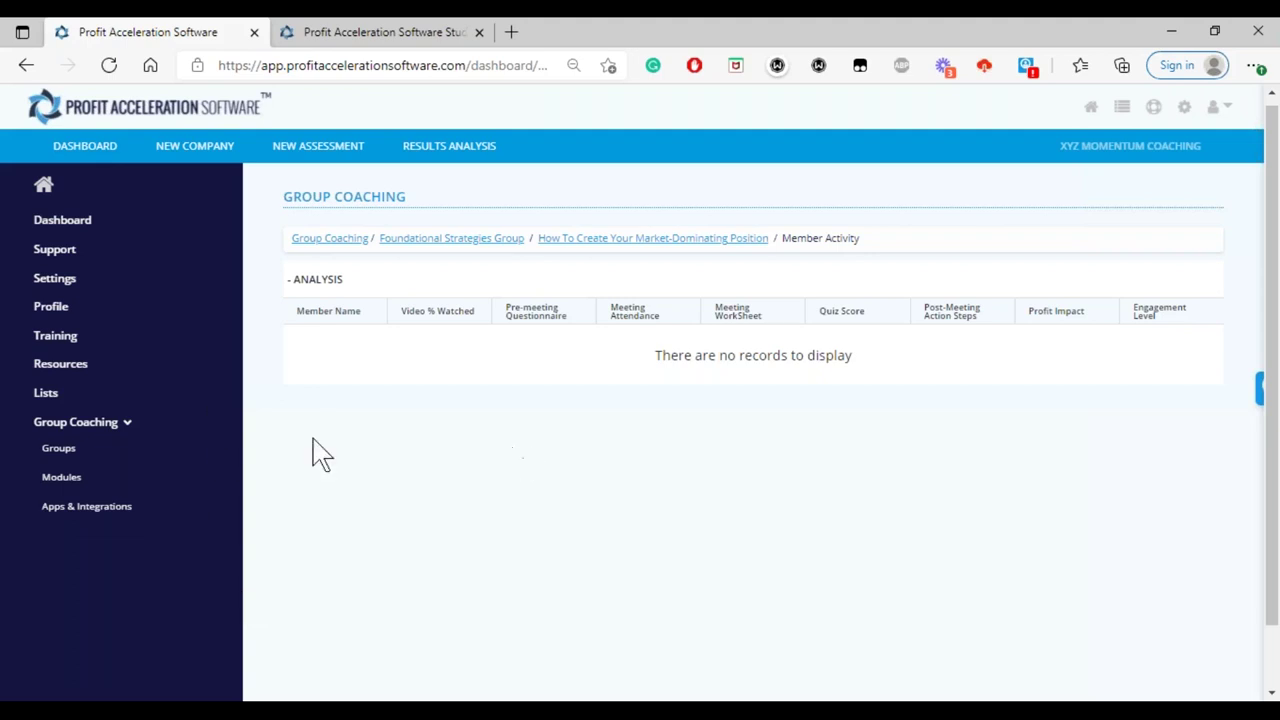
- Show the Groups page under Group Coaching on the admin side
{"action": "left_click", "coordinate": [60, 449]}
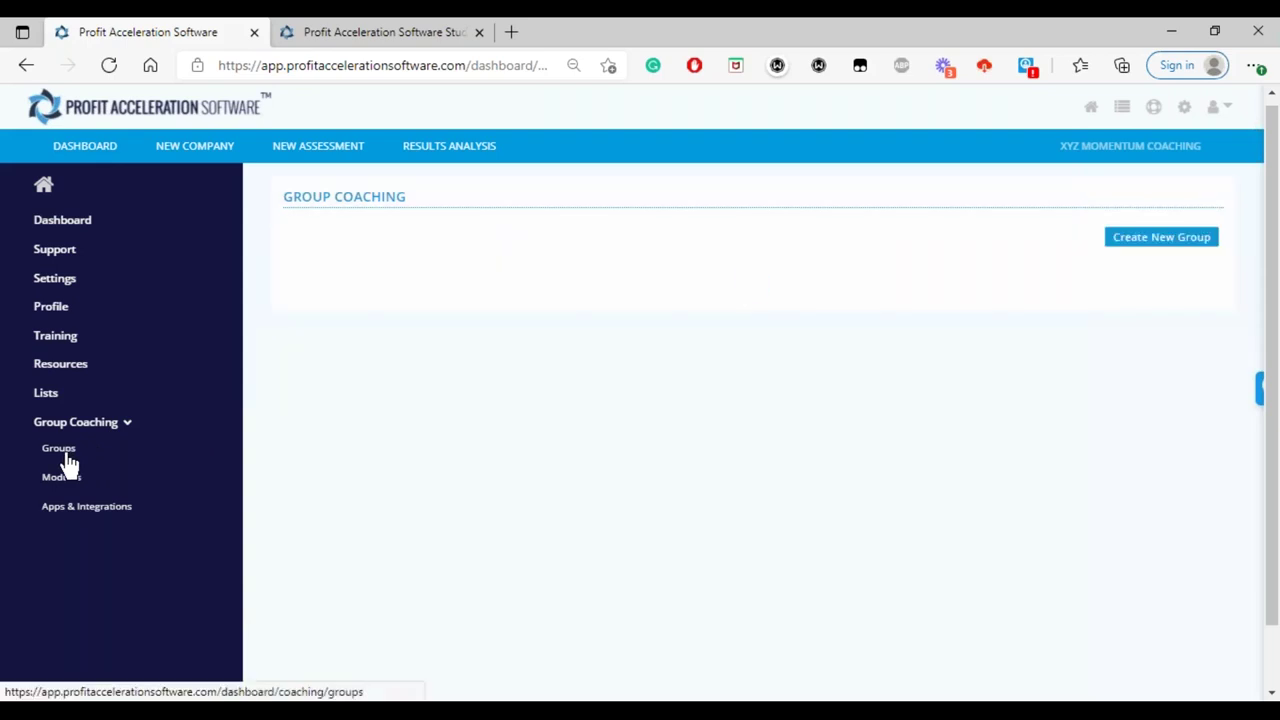
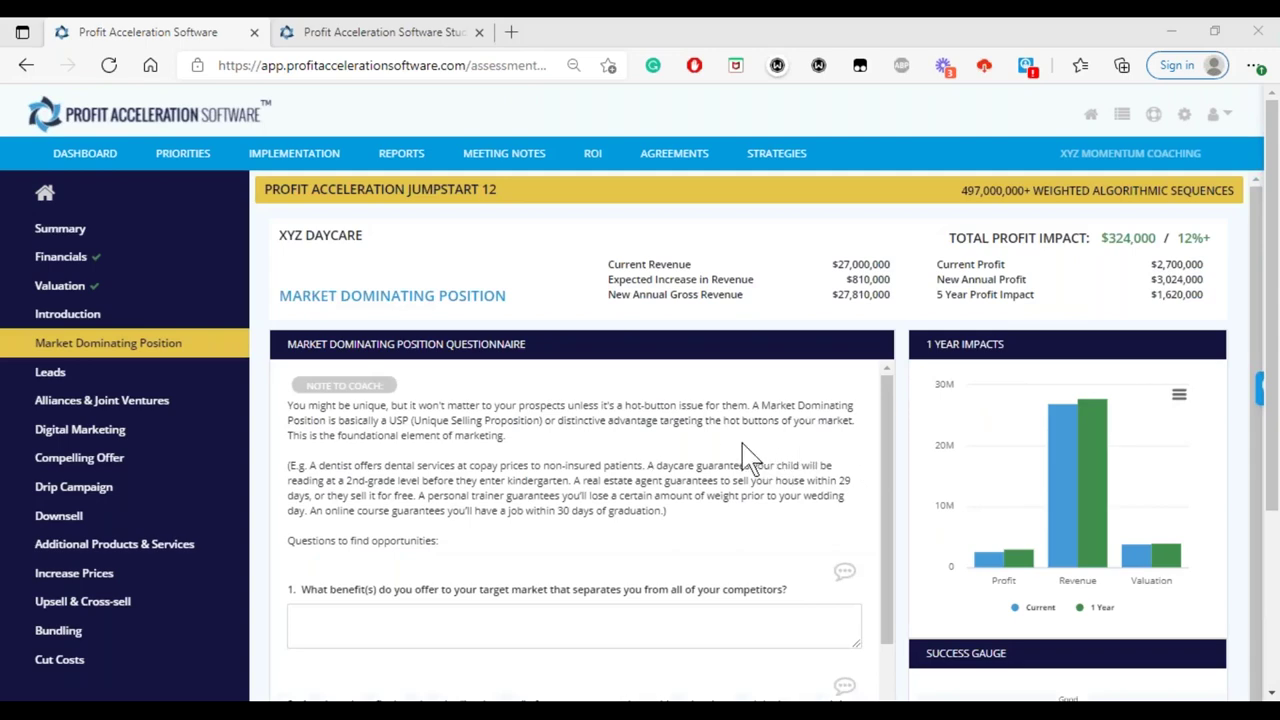
- Review the XYZ Daycare summary's $324,000 total profit impact, then bring up the Coaching ROI calculator
{"action": "left_click", "coordinate": [60, 236]}
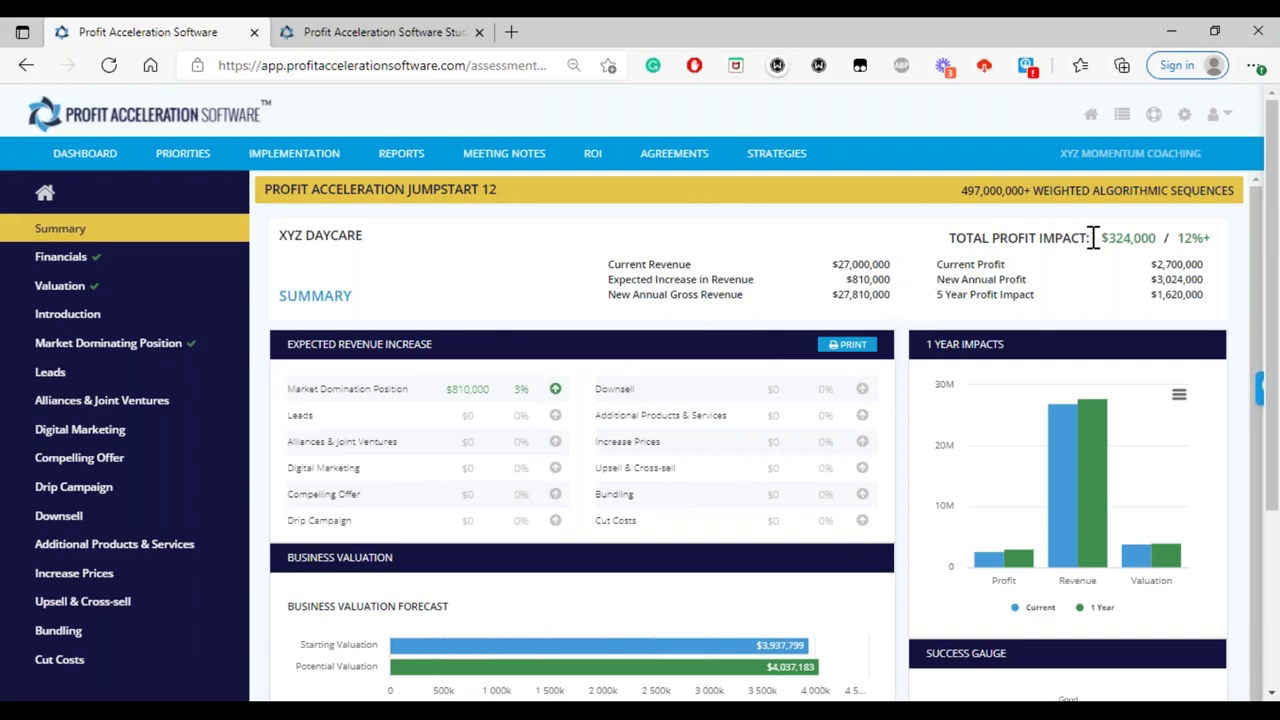
{"action": "left_click_drag", "start_coordinate": [1107, 237], "coordinate": [1157, 238]}
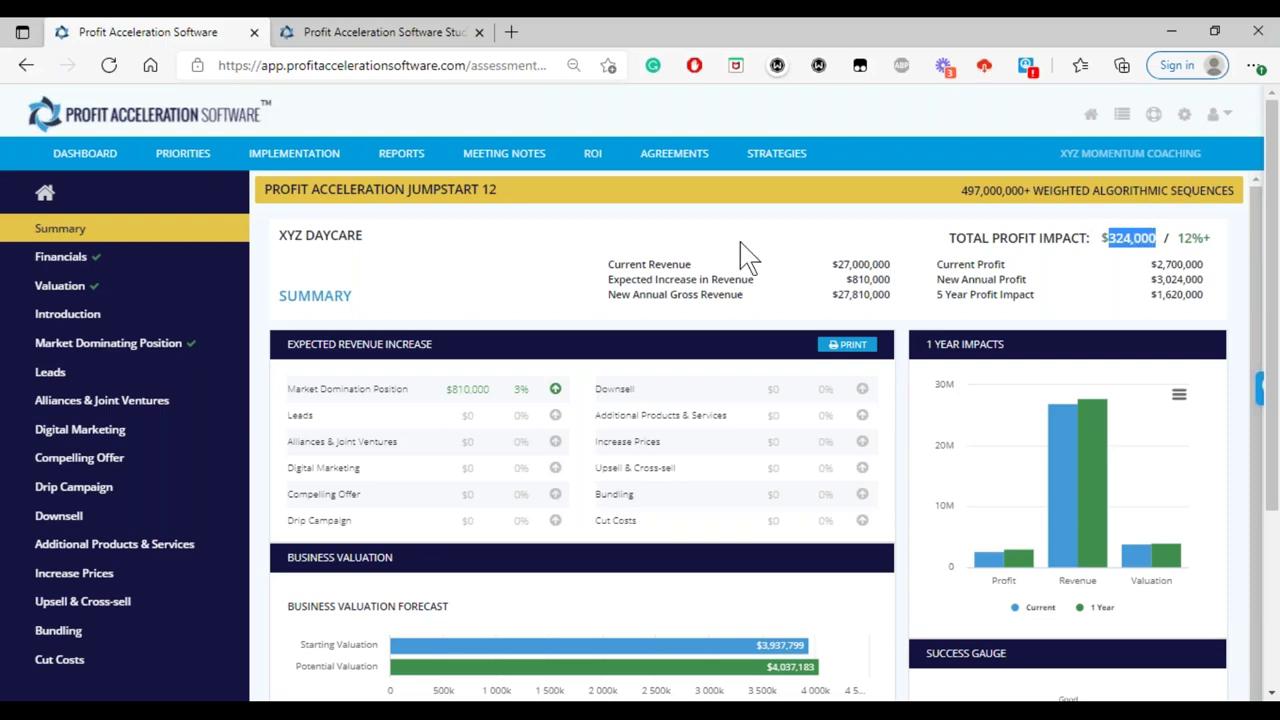
{"action": "left_click", "coordinate": [593, 160]}
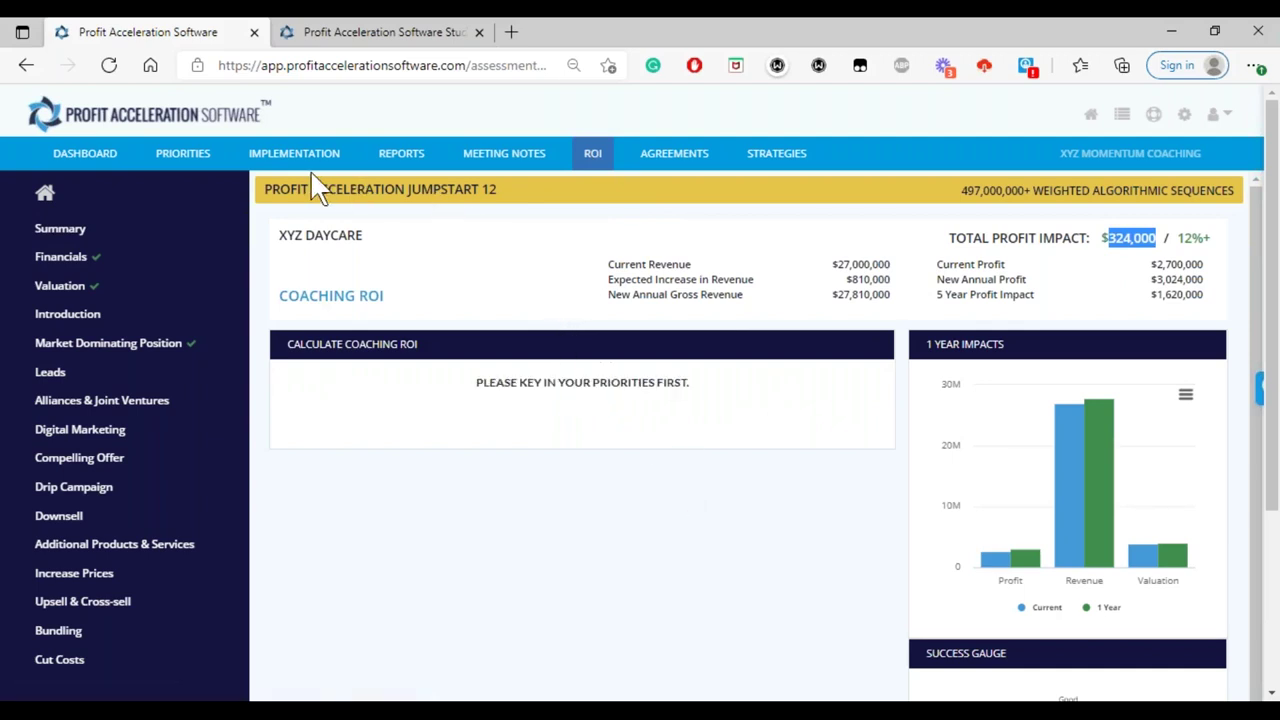
- Save a 1-week time to implement for Market Dominating Position and return to the Coaching ROI page
{"action": "left_click", "coordinate": [203, 162]}
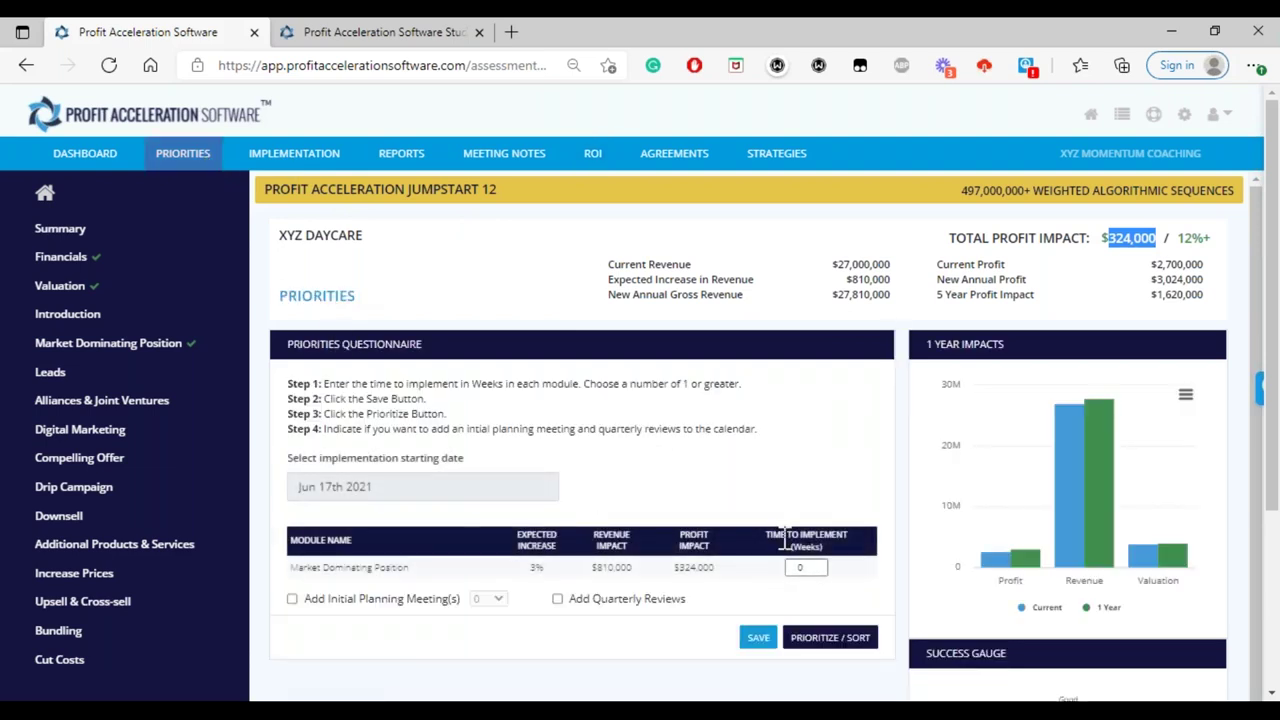
{"action": "left_click", "coordinate": [819, 565]}
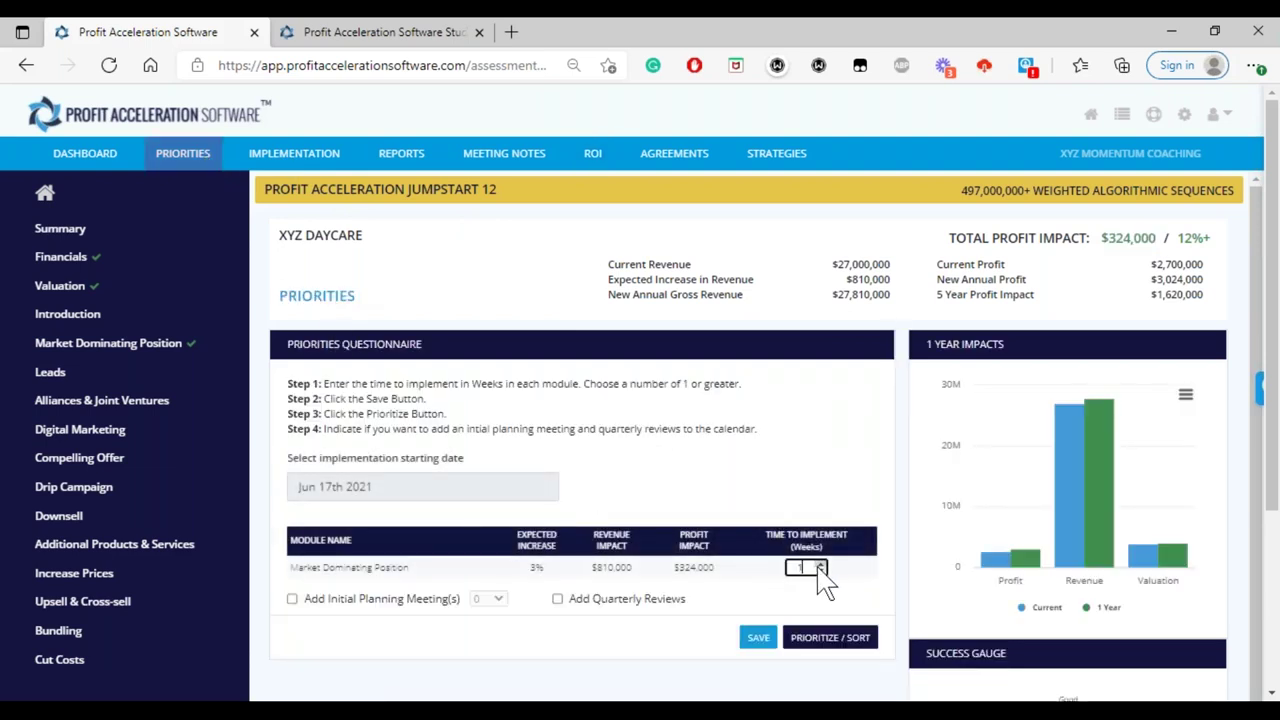
{"action": "left_click", "coordinate": [758, 637]}
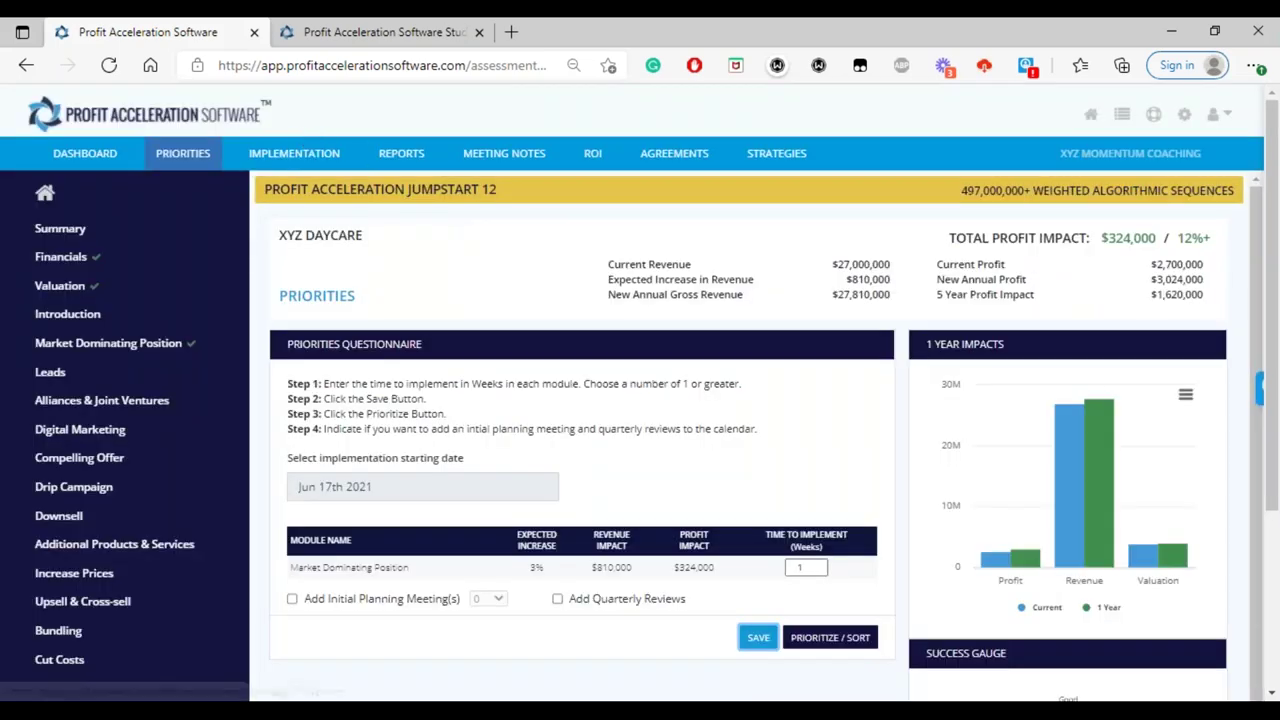
{"action": "left_click", "coordinate": [592, 160]}
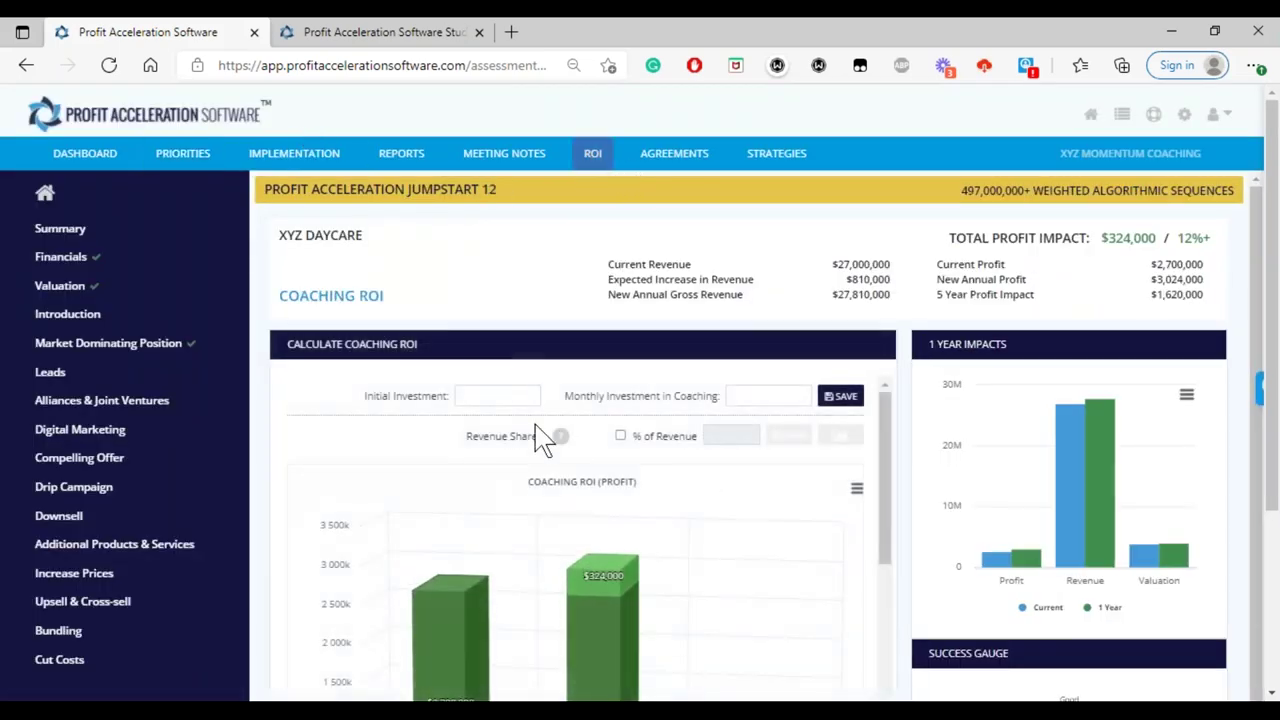
- Save a 4000 monthly coaching investment, yielding $48,000 annually and a 675% first-year ROI
{"action": "left_click", "coordinate": [759, 394]}
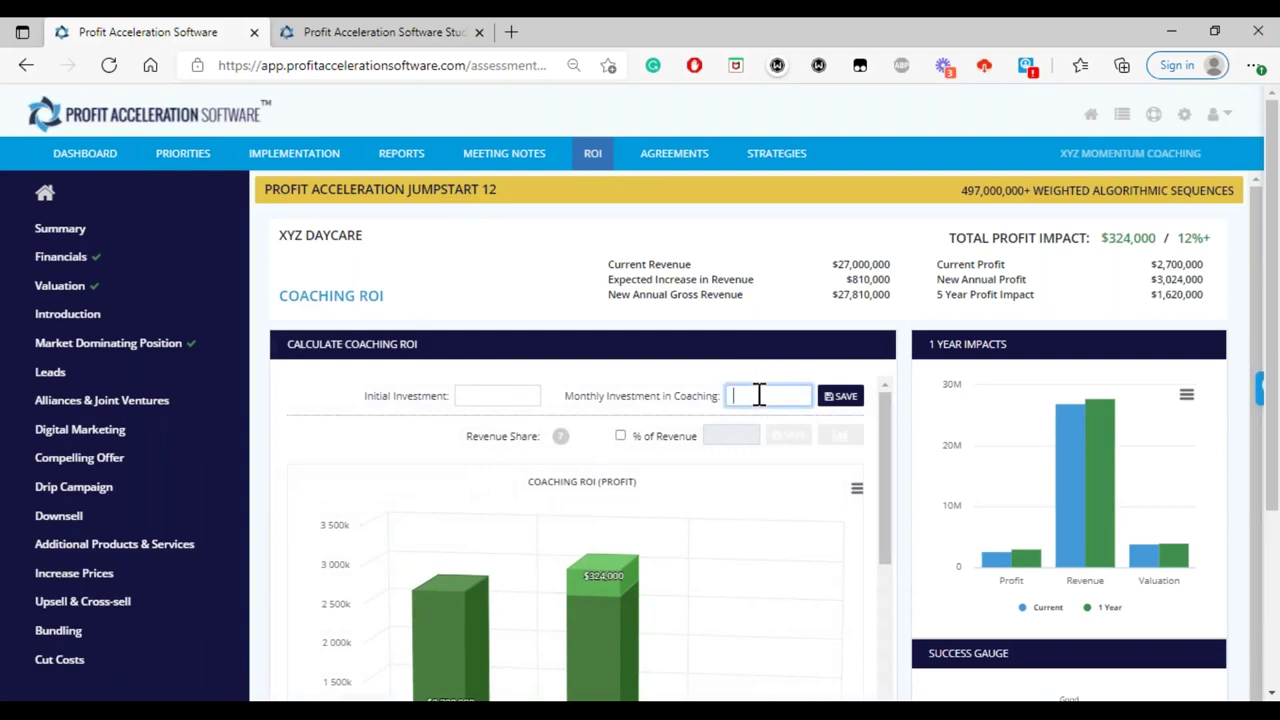
{"action": "type", "text": "4000"}
{"action": "left_click", "coordinate": [838, 399]}
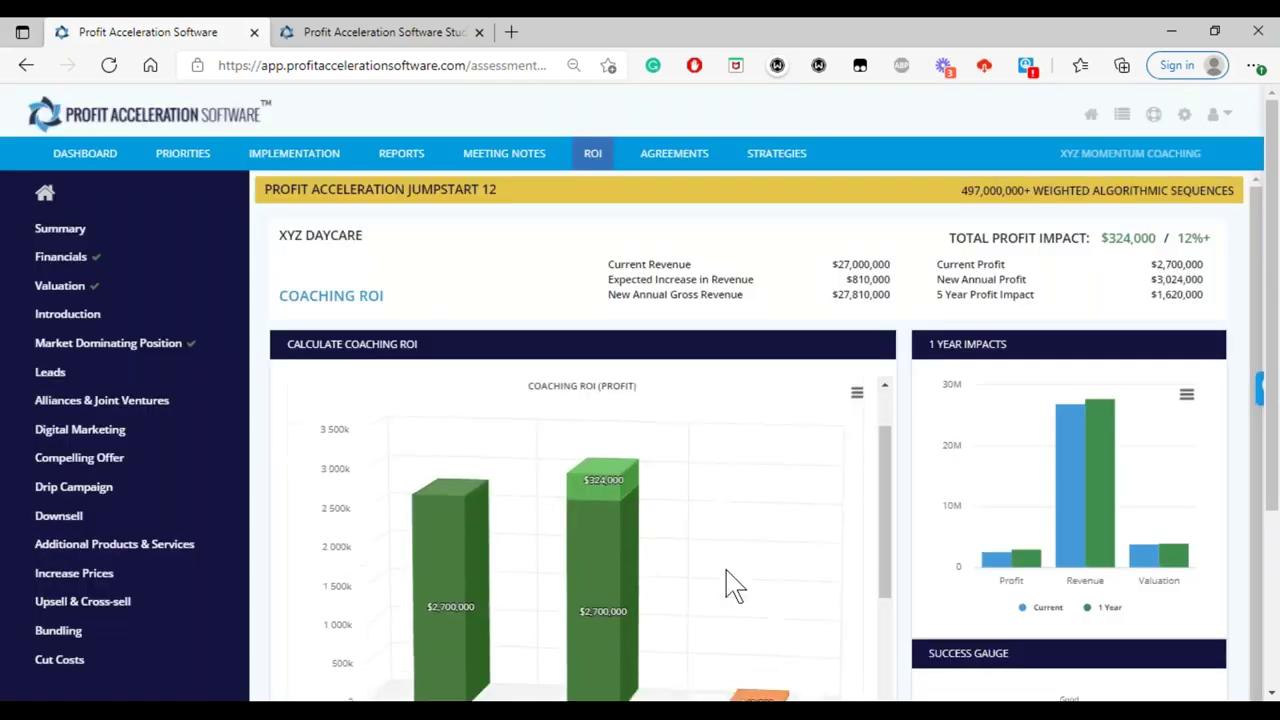
{"action": "scroll", "coordinate": [727, 580], "scroll_direction": "down", "scroll_amount": 2}
{"action": "mouse_move", "coordinate": [764, 608]}
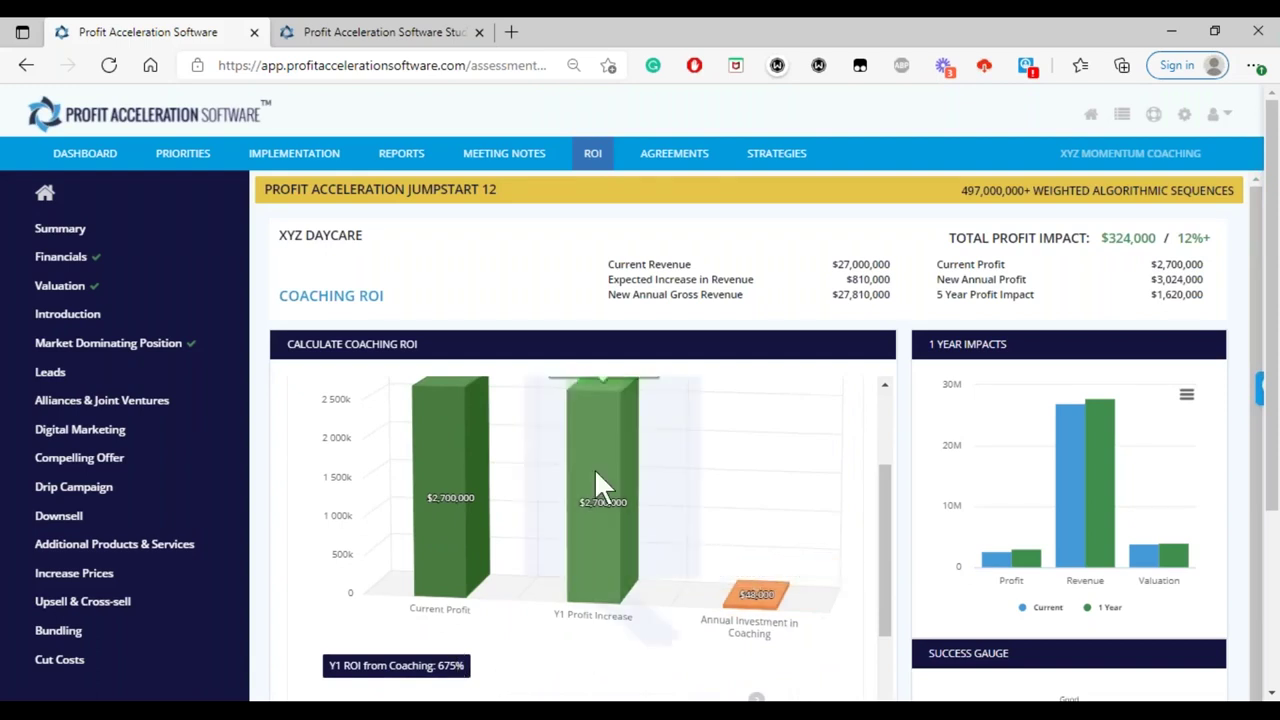
{"action": "scroll", "coordinate": [570, 430], "scroll_direction": "up", "scroll_amount": 3}
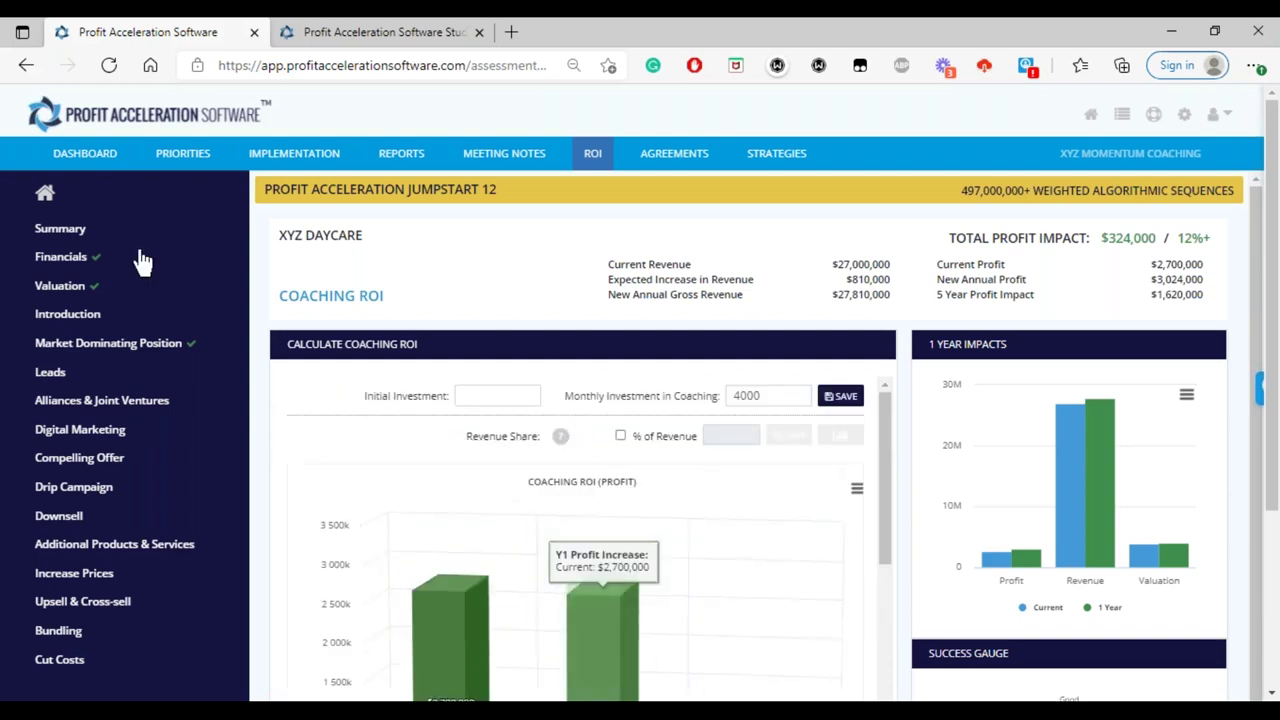
- Revisit the XYZ Daycare summary, then go back to the dashboard of companies and assessments
{"action": "left_click", "coordinate": [58, 237]}
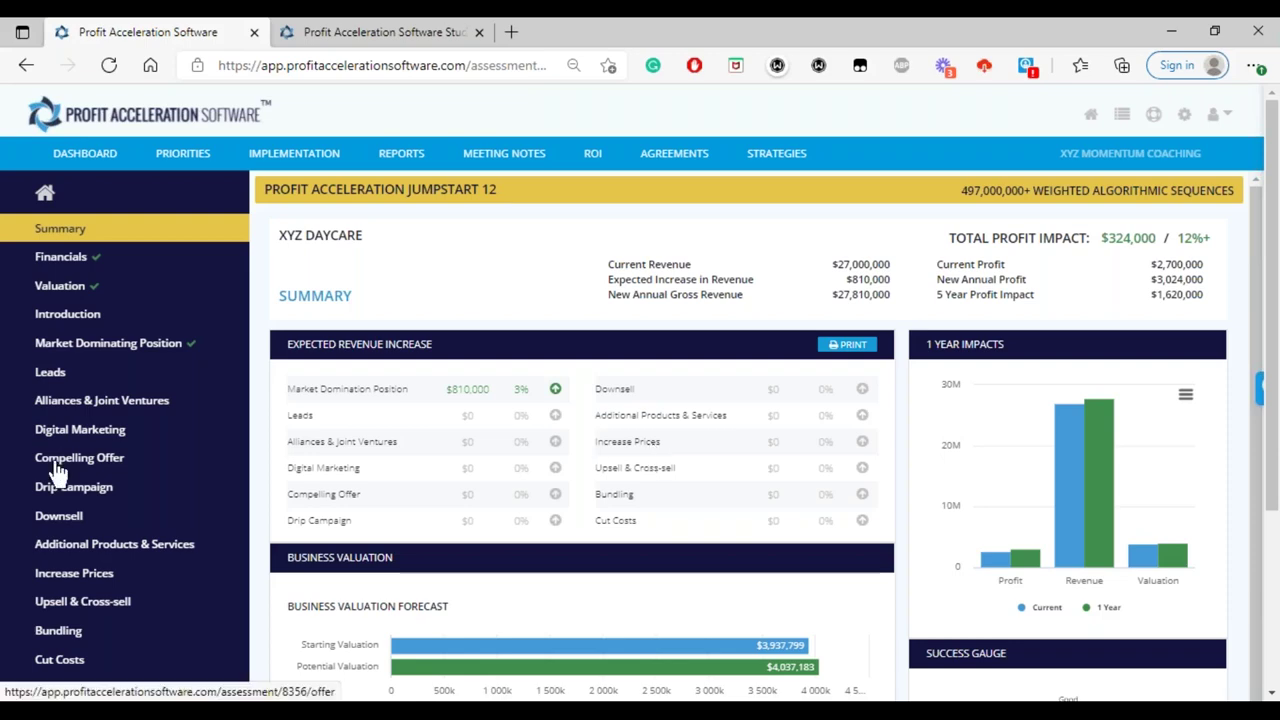
{"action": "scroll", "coordinate": [120, 555], "scroll_direction": "down", "scroll_amount": 1}
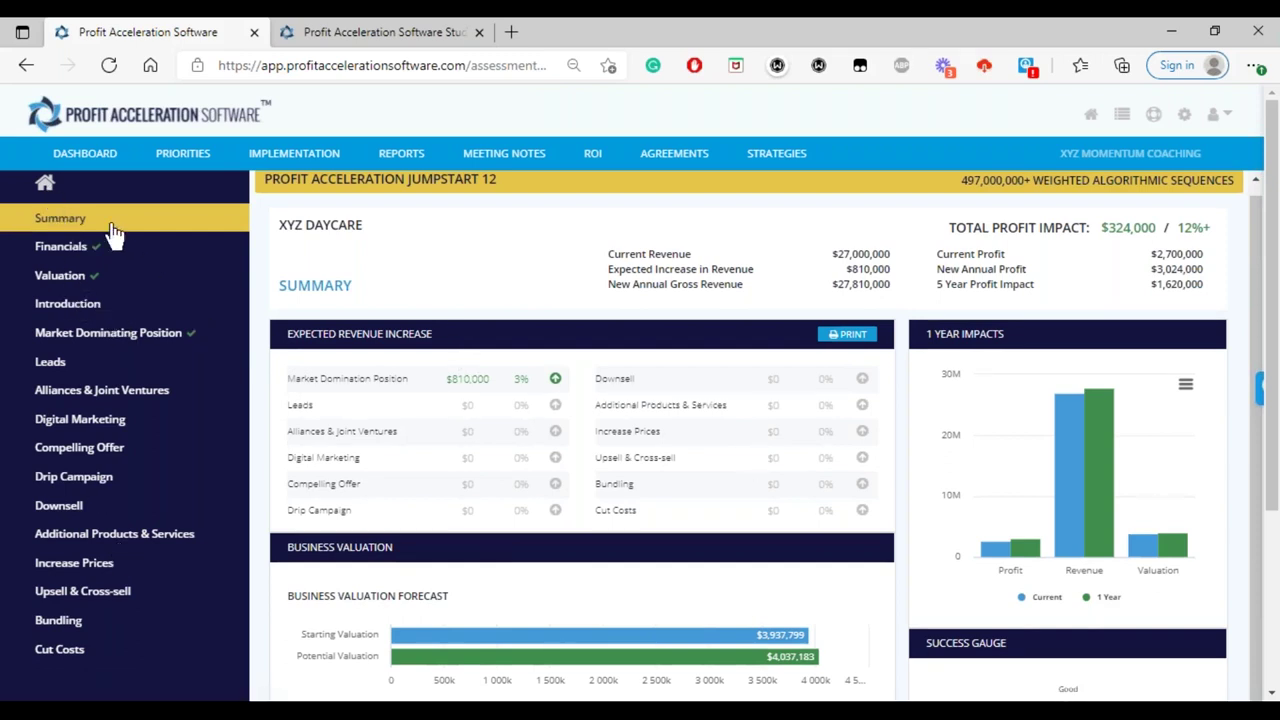
{"action": "left_click", "coordinate": [44, 183]}
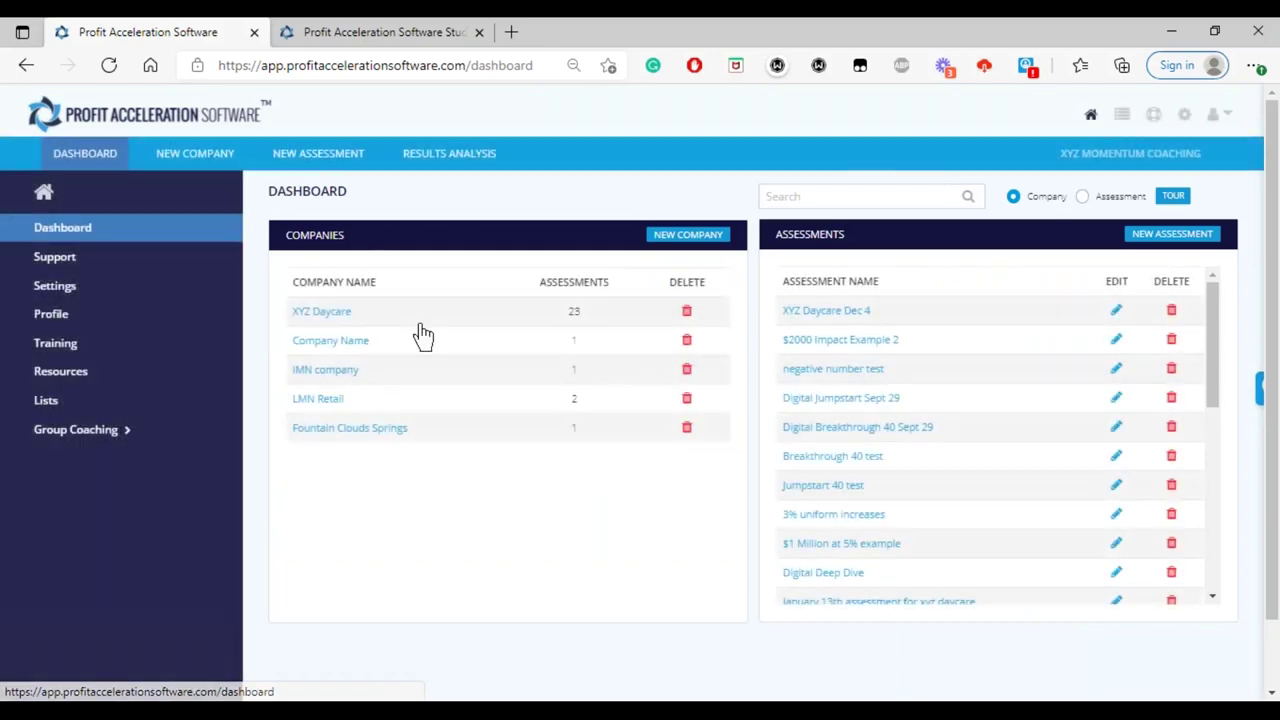
- Open the LMN Retail Deep Dive 40 assessment from the dashboard and scroll down its summary
{"action": "left_click", "coordinate": [821, 458]}
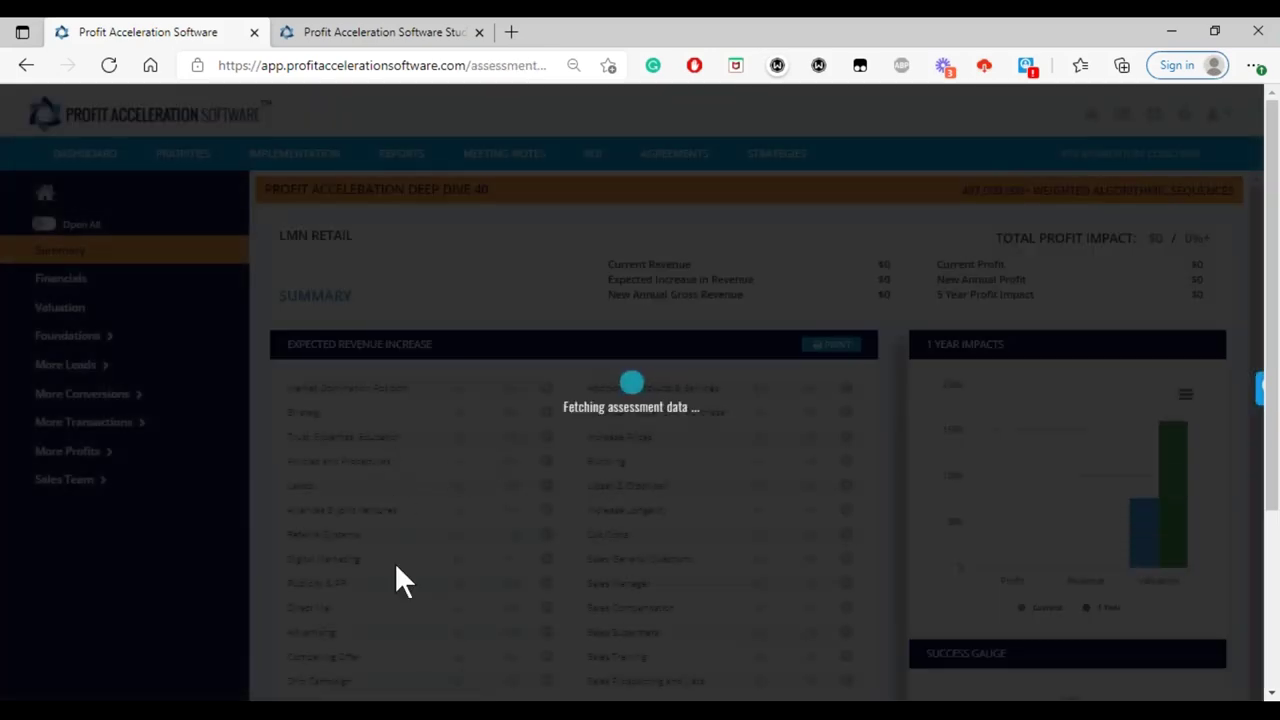
{"action": "scroll", "coordinate": [396, 566], "scroll_direction": "down", "scroll_amount": 3}
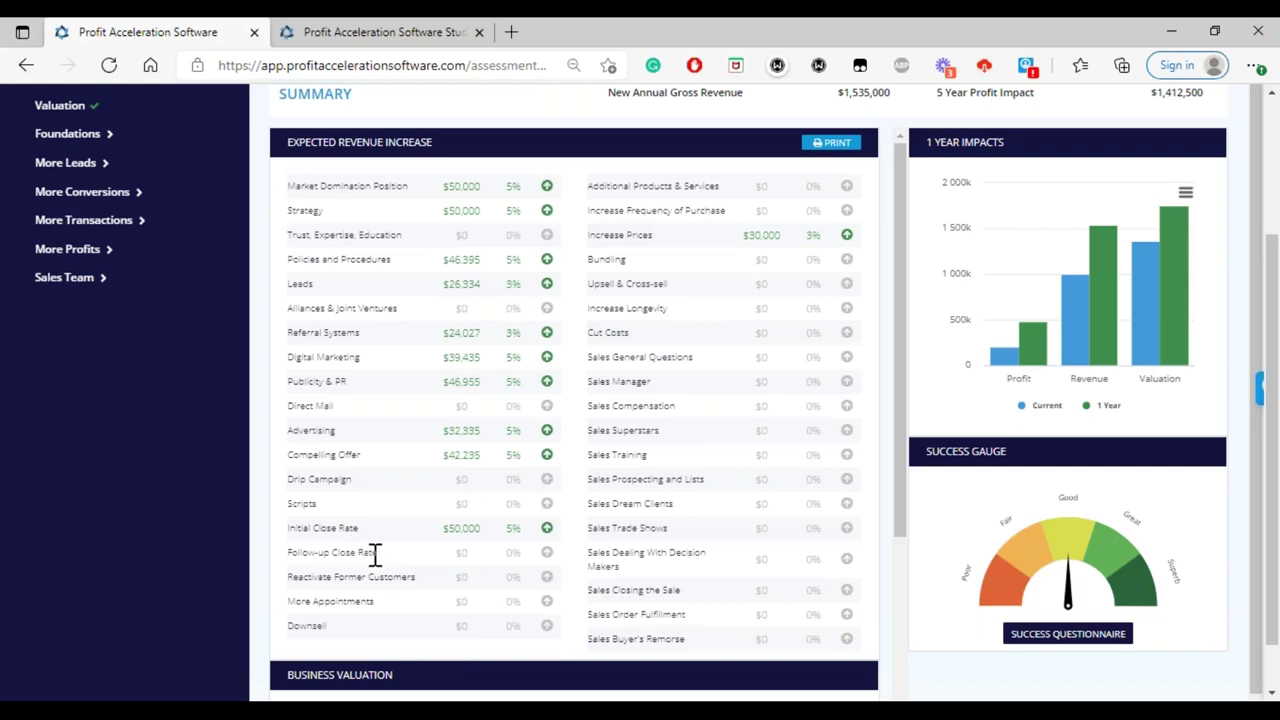
- Go over LMN Retail's Follow-up Close Rate and $282,500 profit impact, then return to the dashboard
{"action": "left_click_drag", "start_coordinate": [378, 553], "coordinate": [292, 555]}
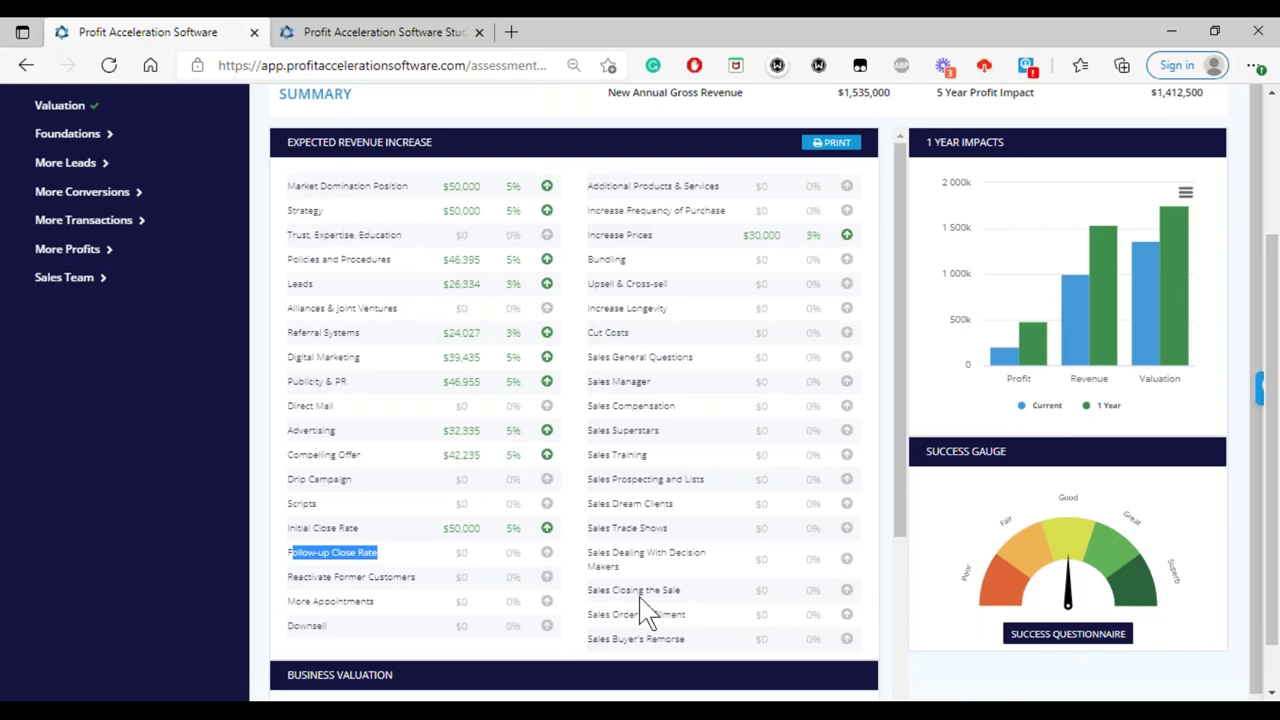
{"action": "scroll", "coordinate": [648, 610], "scroll_direction": "down", "scroll_amount": 3}
{"action": "scroll", "coordinate": [648, 610], "scroll_direction": "up", "scroll_amount": 3}
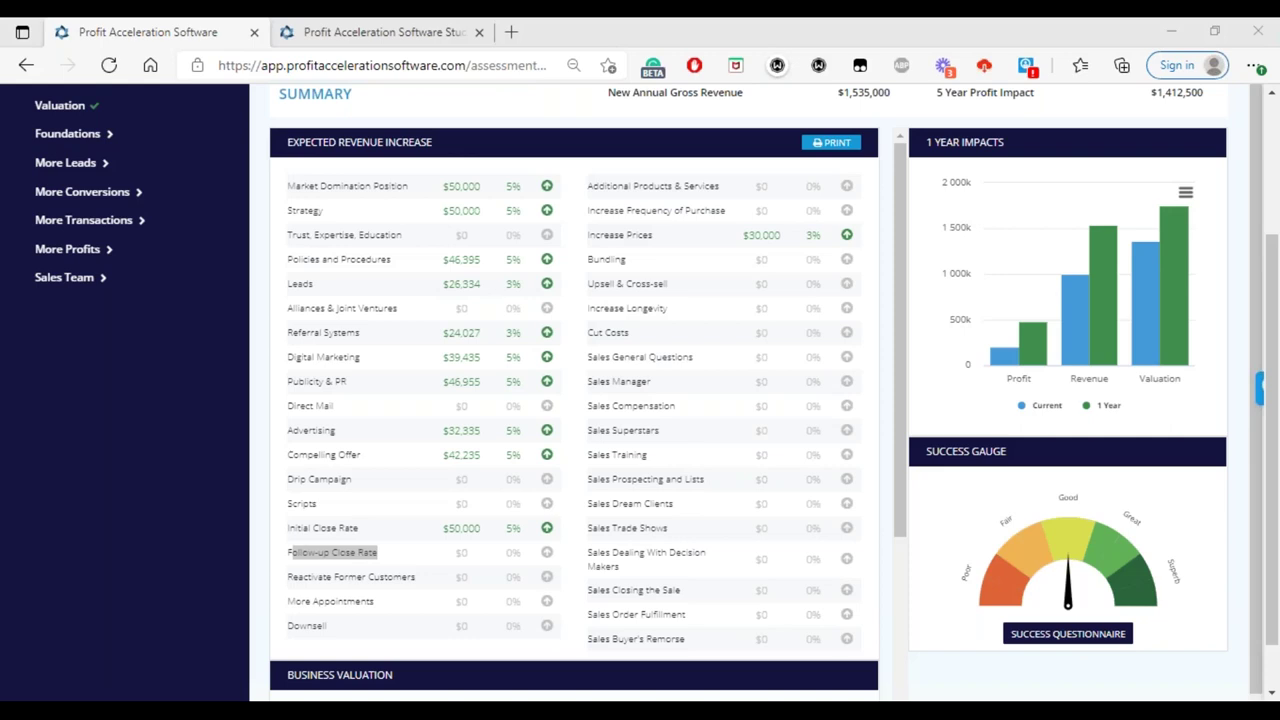
{"action": "scroll", "coordinate": [700, 425], "scroll_direction": "up", "scroll_amount": 3}
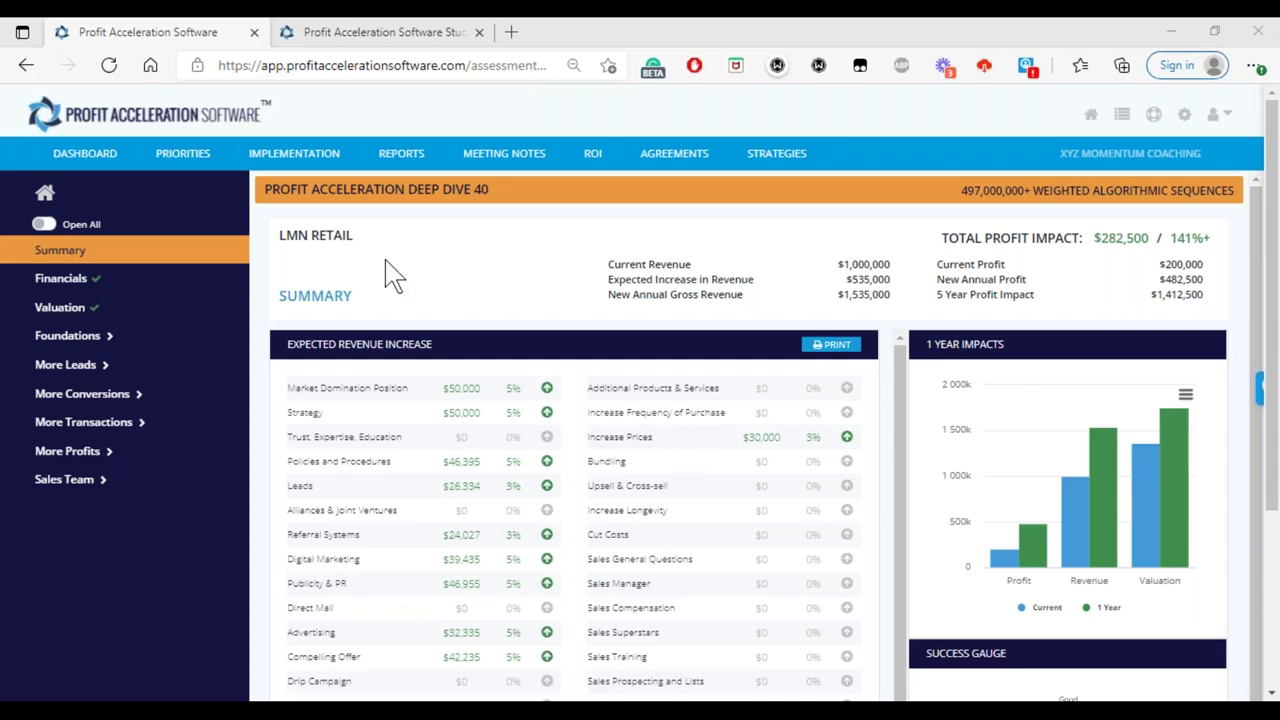
{"action": "left_click", "coordinate": [44, 196]}
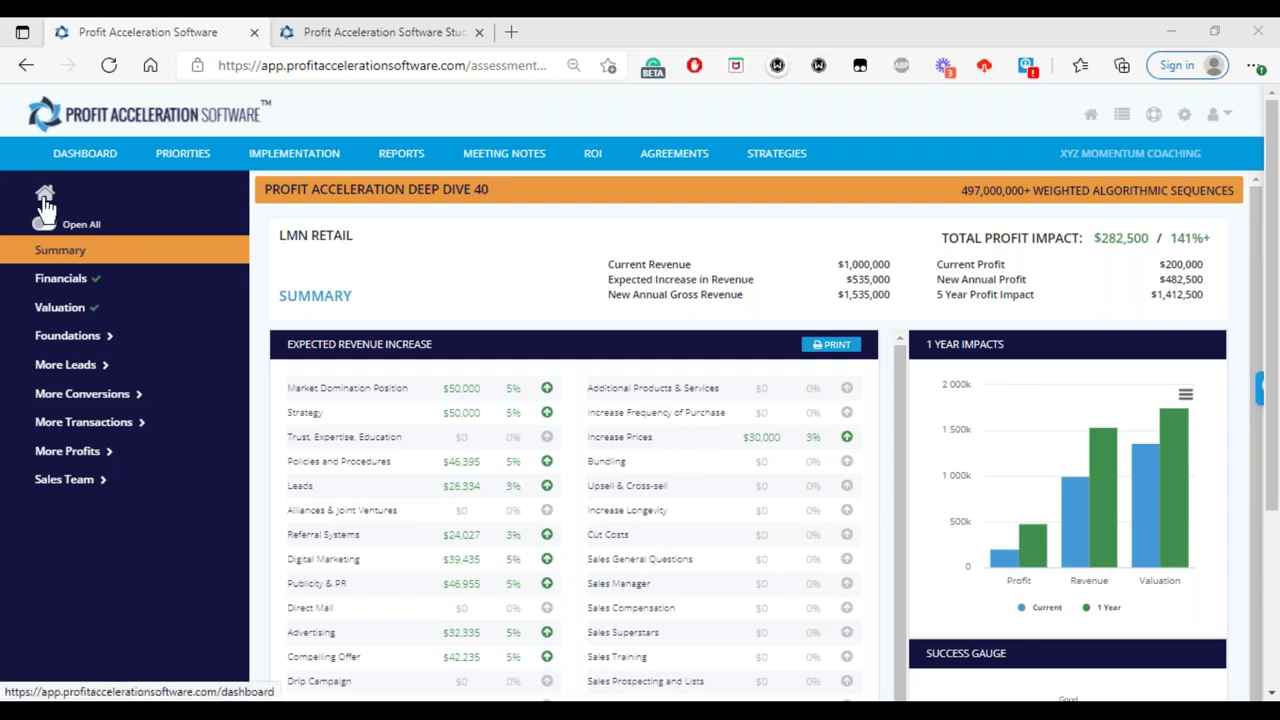
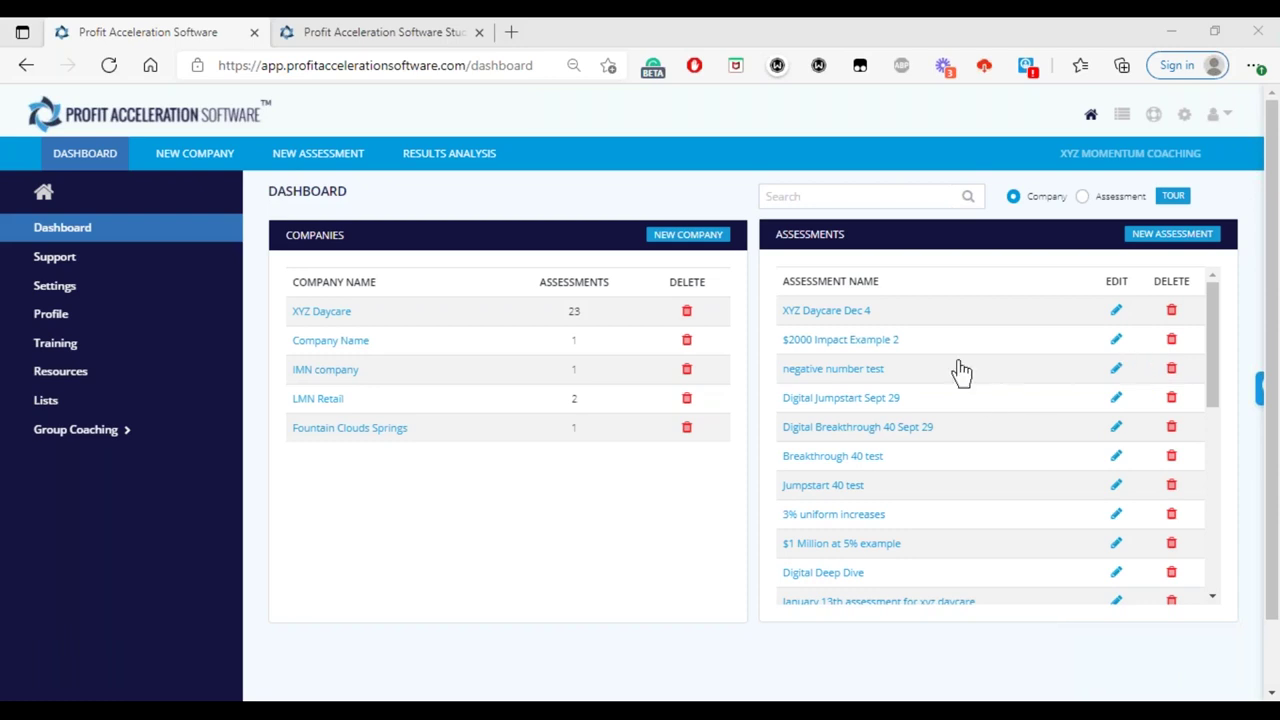
- Open the XYZ Daycare Dec 4 assessment and scroll its Valuation questions, showing $374,000 total profit impact
{"action": "left_click", "coordinate": [832, 317]}
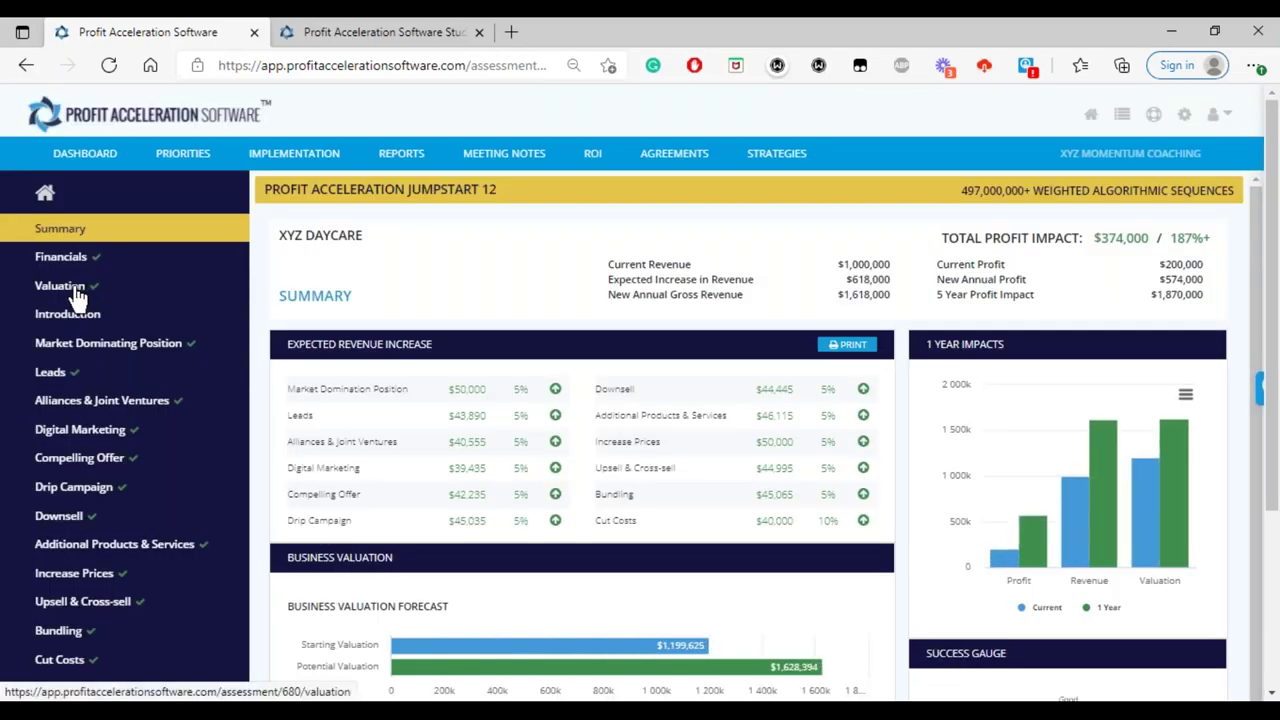
{"action": "left_click", "coordinate": [76, 293]}
{"action": "scroll", "coordinate": [446, 606], "scroll_direction": "down", "scroll_amount": 5}
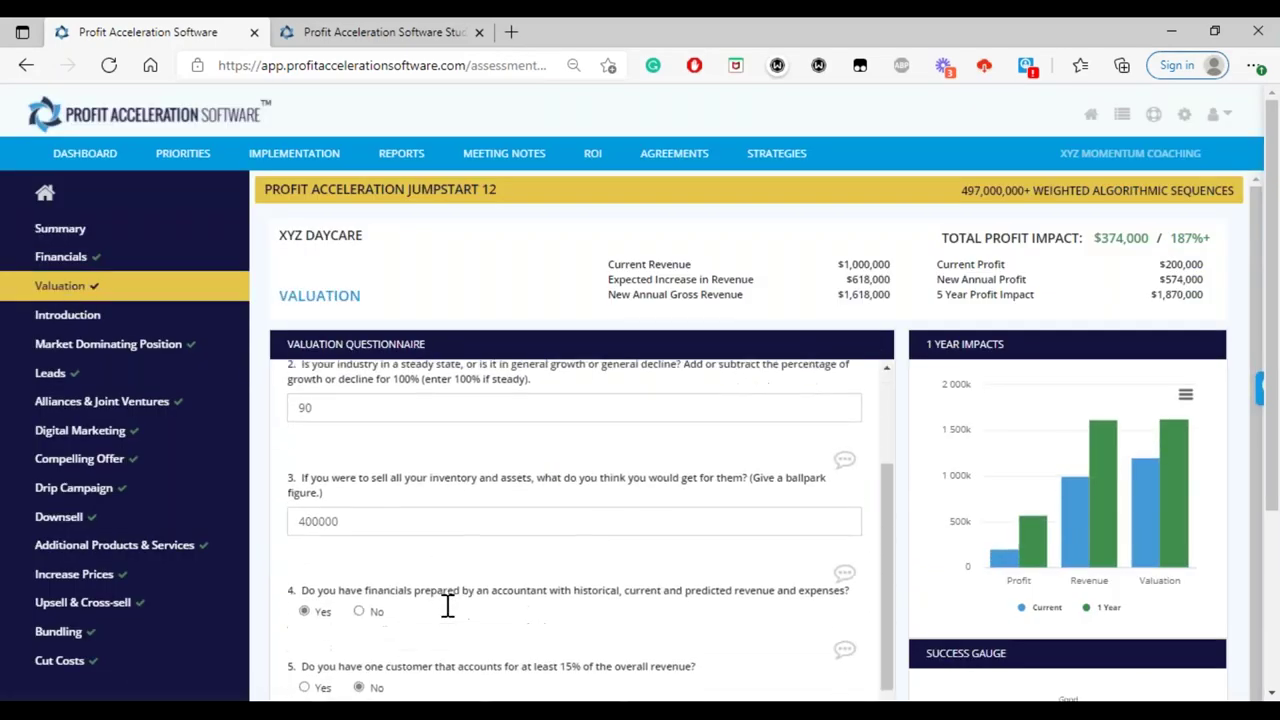
{"action": "scroll", "coordinate": [408, 631], "scroll_direction": "down", "scroll_amount": 2}
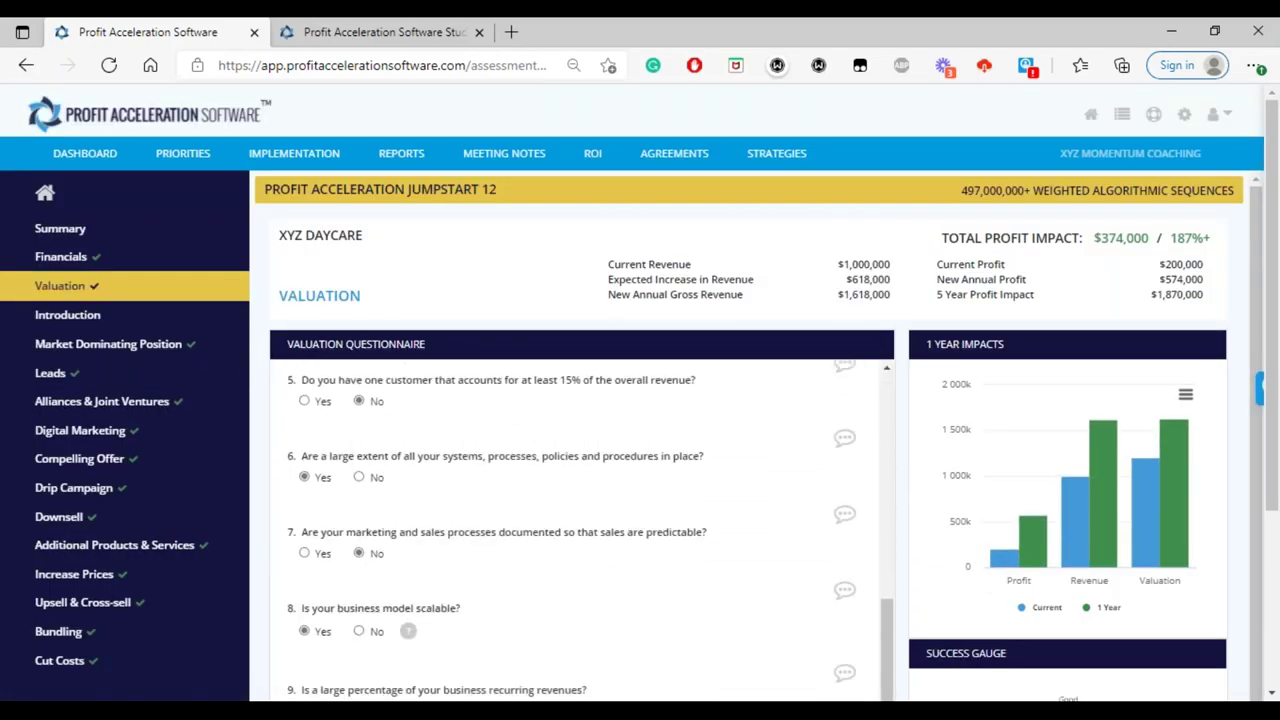
{"action": "right_click", "coordinate": [436, 621]}
- Review the Digital Marketing questions, including question 5's 5% revenue increase worth $39,435
{"action": "left_click", "coordinate": [386, 585]}
{"action": "left_click", "coordinate": [104, 436]}
{"action": "scroll", "coordinate": [650, 551], "scroll_direction": "down", "scroll_amount": 3}
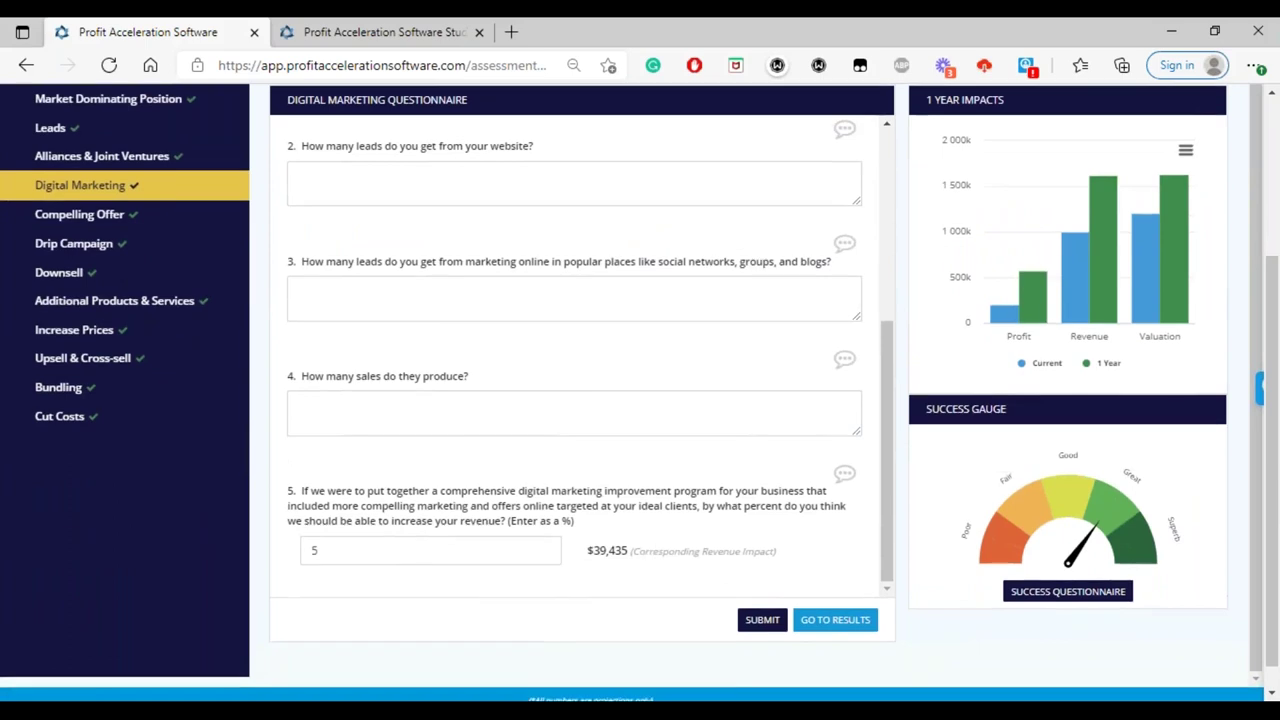
{"action": "scroll", "coordinate": [634, 434], "scroll_direction": "up", "scroll_amount": 2}
{"action": "scroll", "coordinate": [575, 355], "scroll_direction": "up", "scroll_amount": 1}
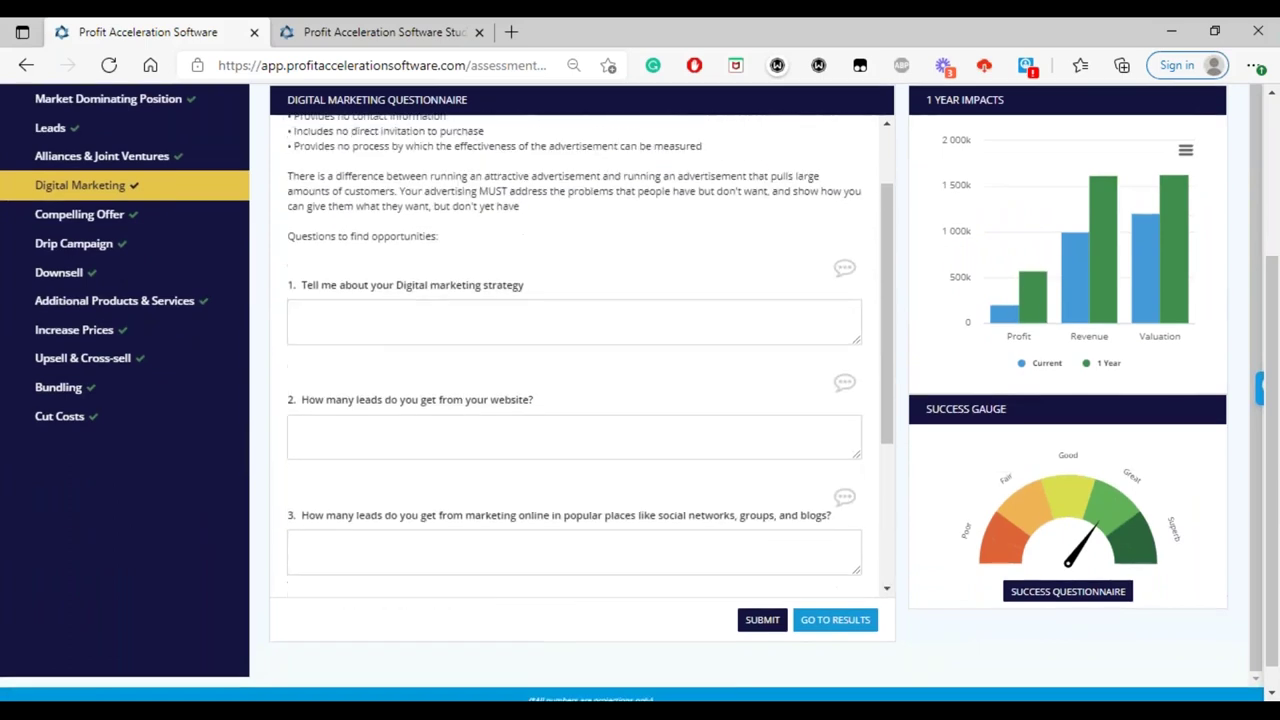
{"action": "scroll", "coordinate": [575, 355], "scroll_direction": "down", "scroll_amount": 2}
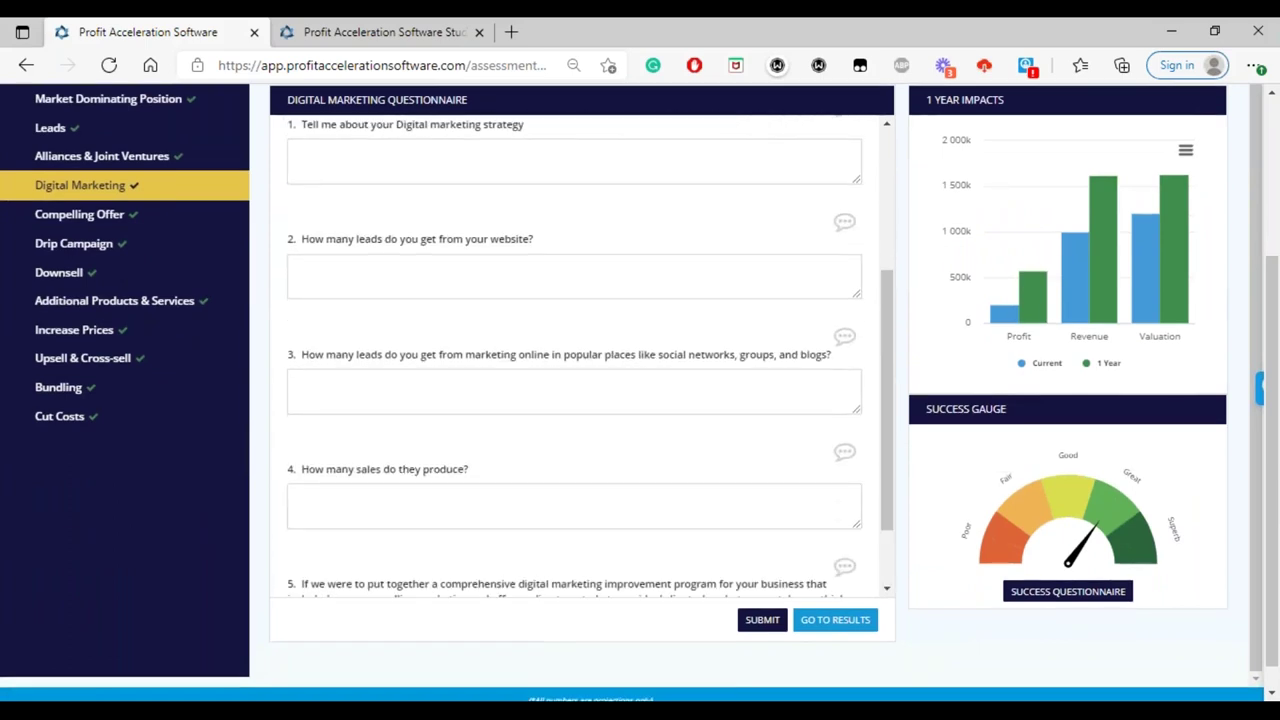